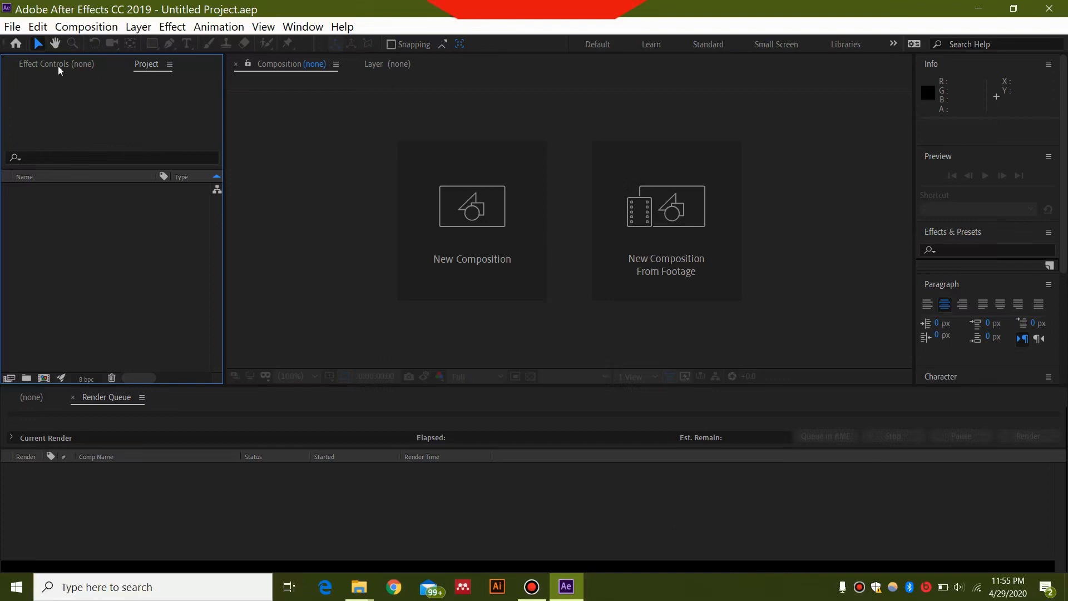
Step: Create a new composition named "motion animation" with a duration of 0:00:03:00
left_click(86, 27)
left_click(97, 45)
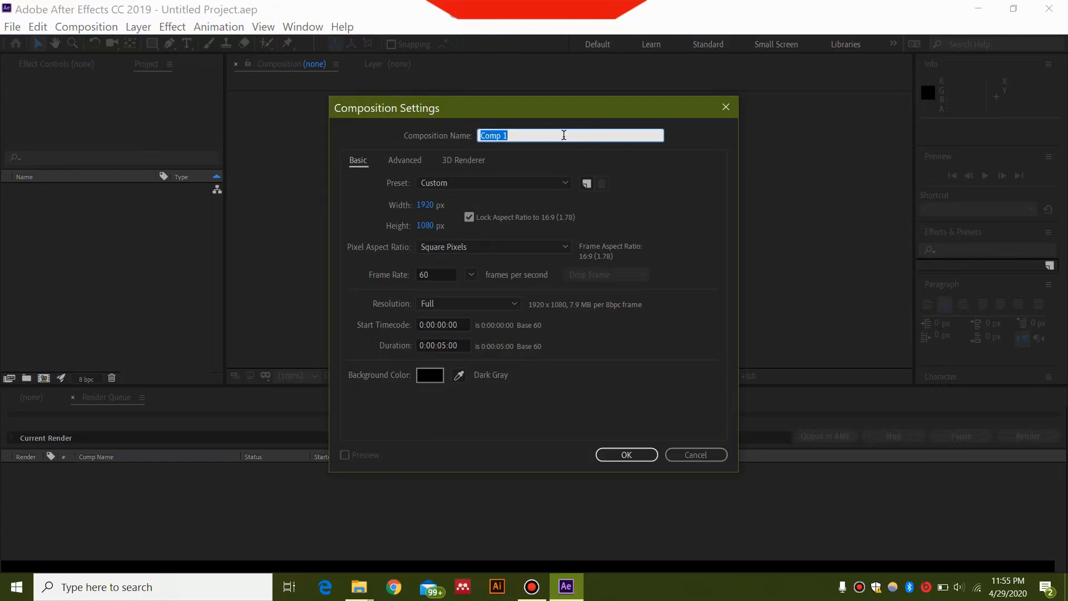
type("motion animation")
left_click(447, 345)
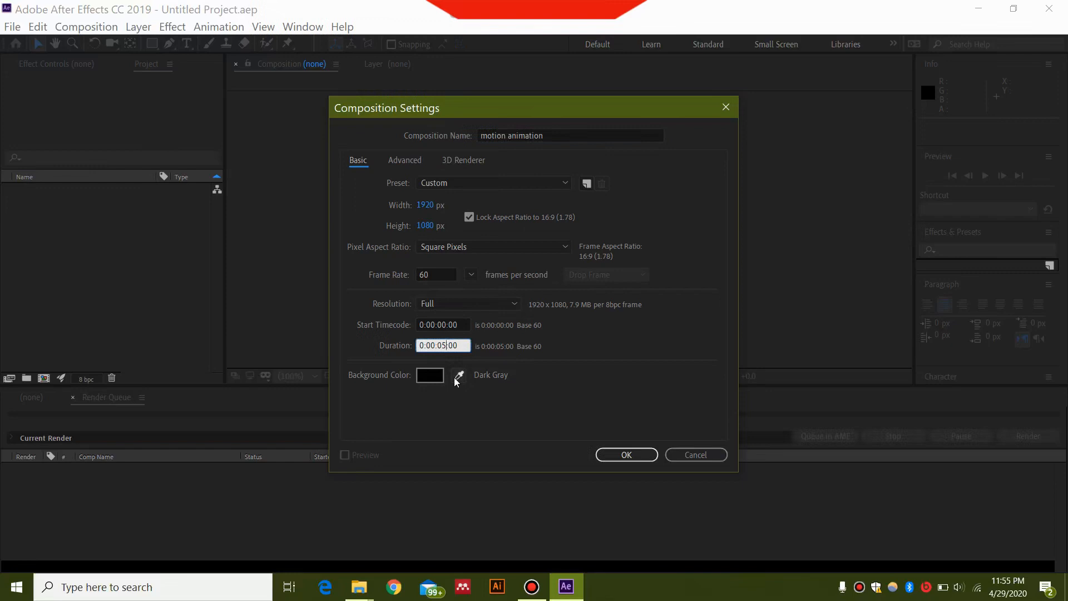
key("BackSpace")
left_click(626, 455)
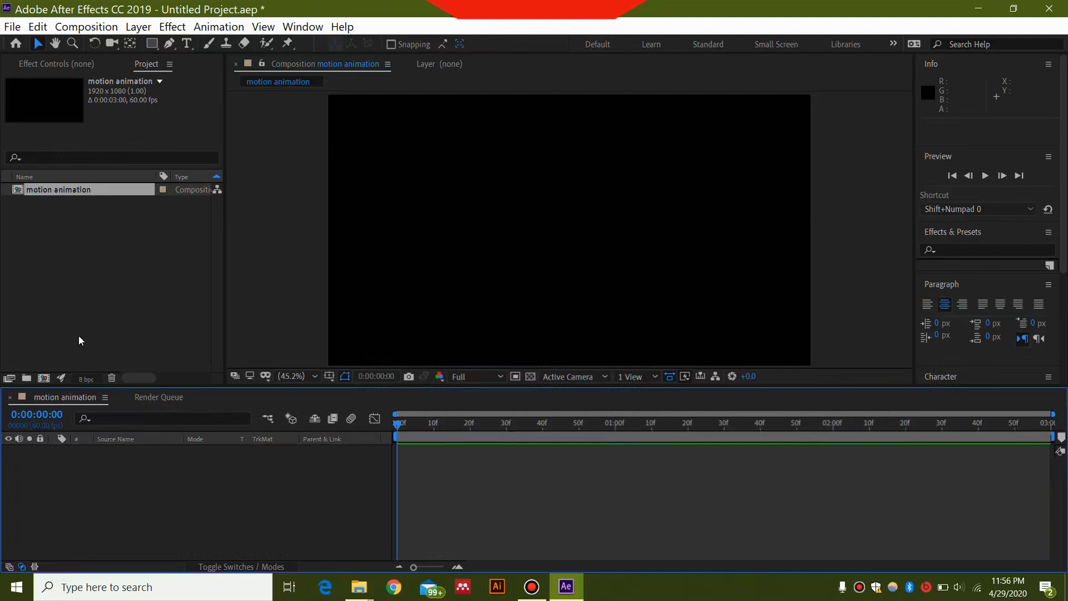
Step: Add a text layer reading "SIMPLE MOTION" on the first line and "ANIMATION" on the second
right_click(101, 496)
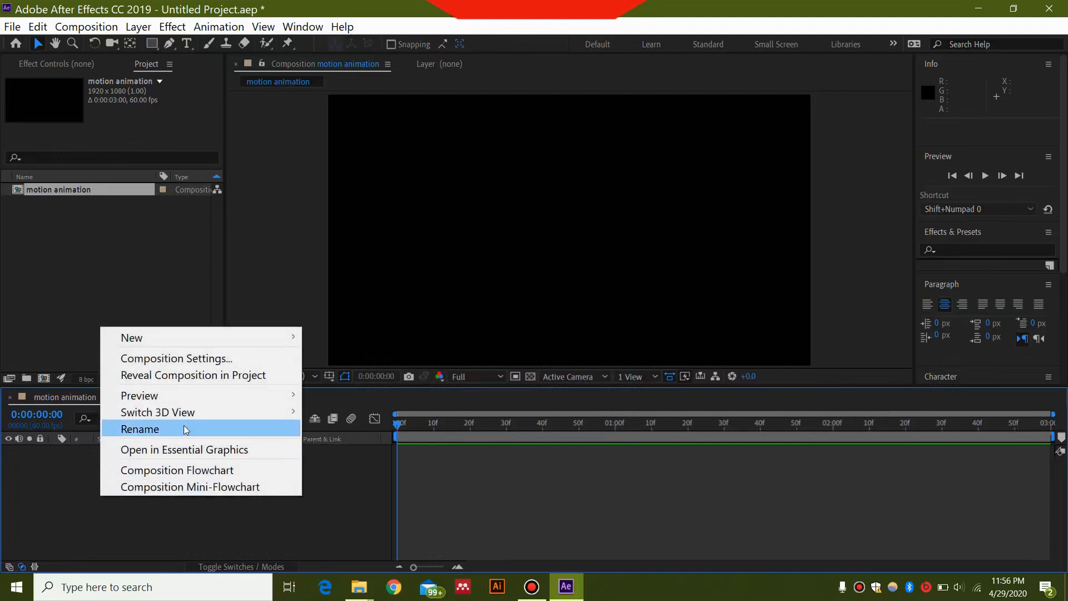
mouse_move(233, 336)
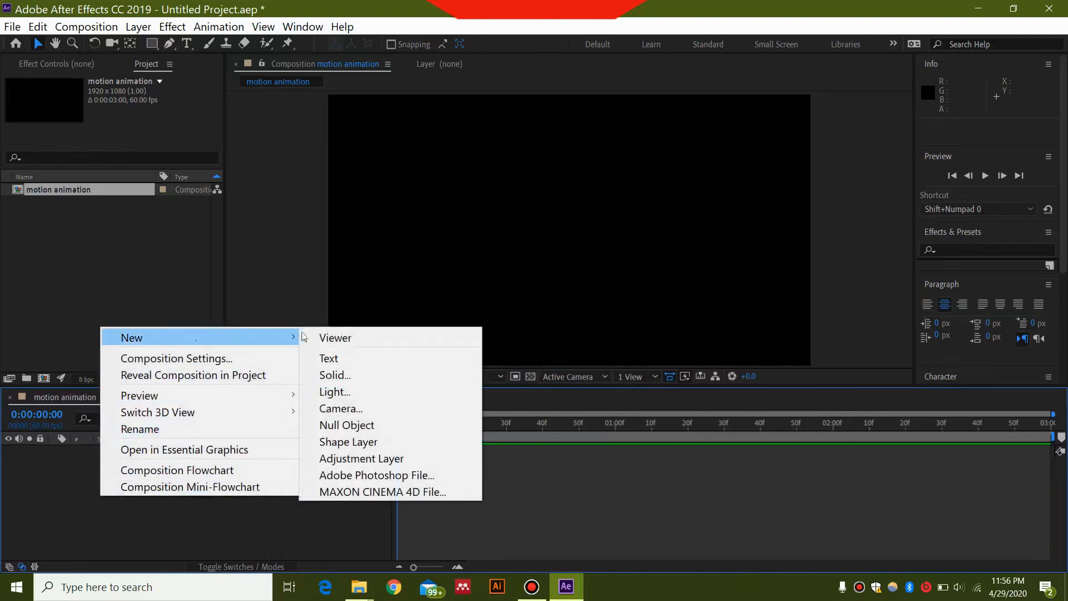
left_click(334, 357)
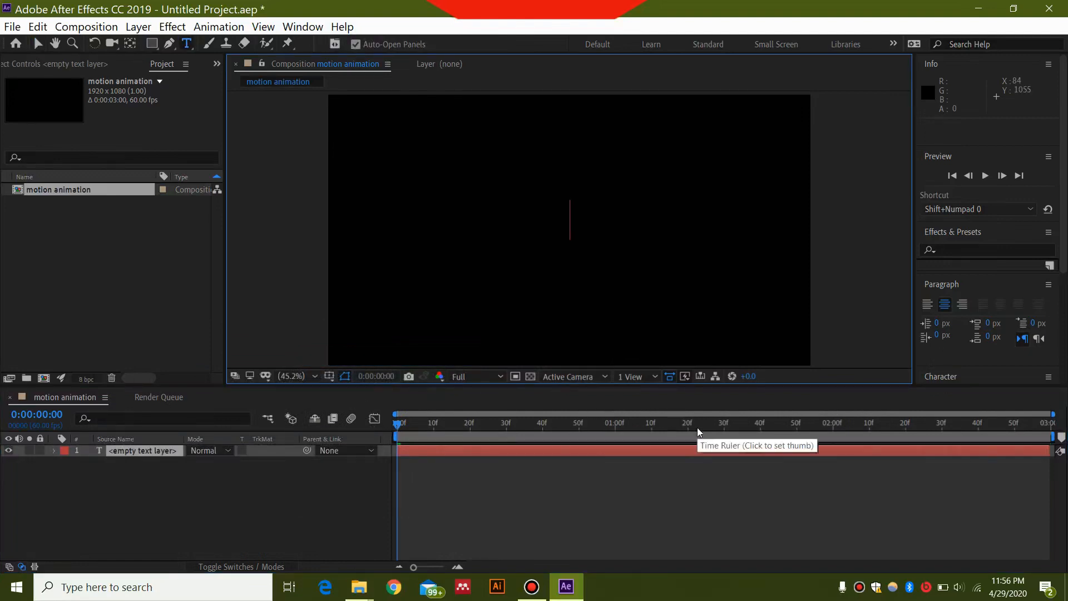
type("SI")
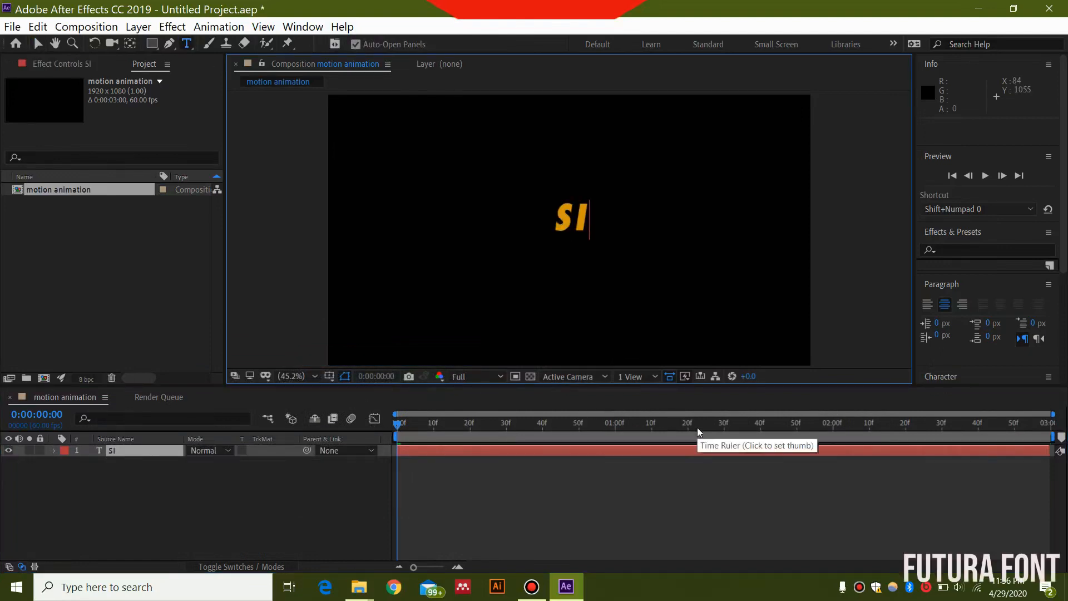
type("MPLE ")
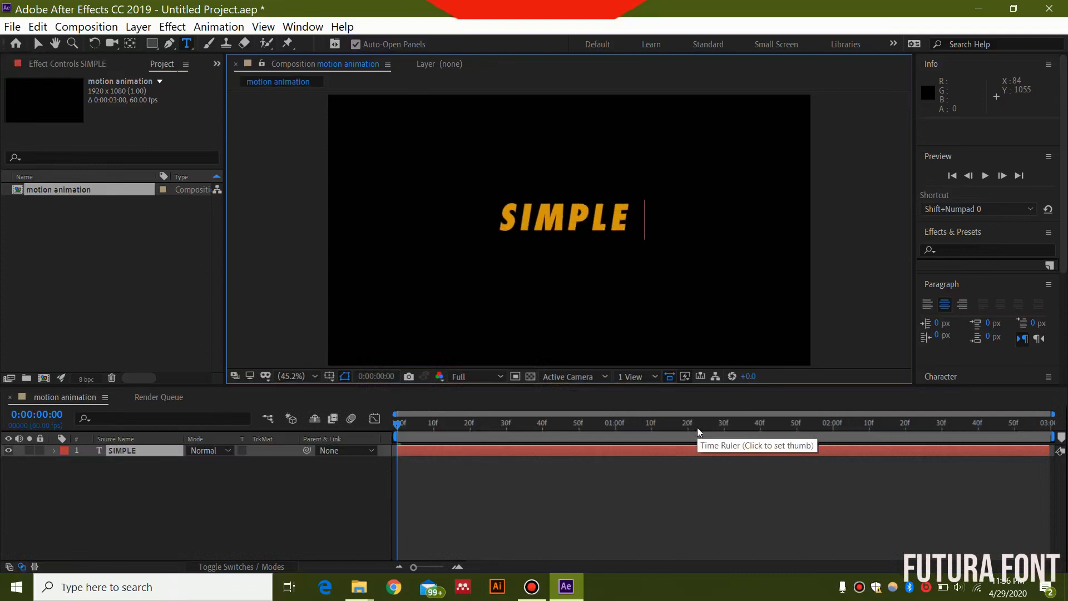
type("MOTION")
key("Return")
type("AB")
key("BackSpace")
type("NIMATION")
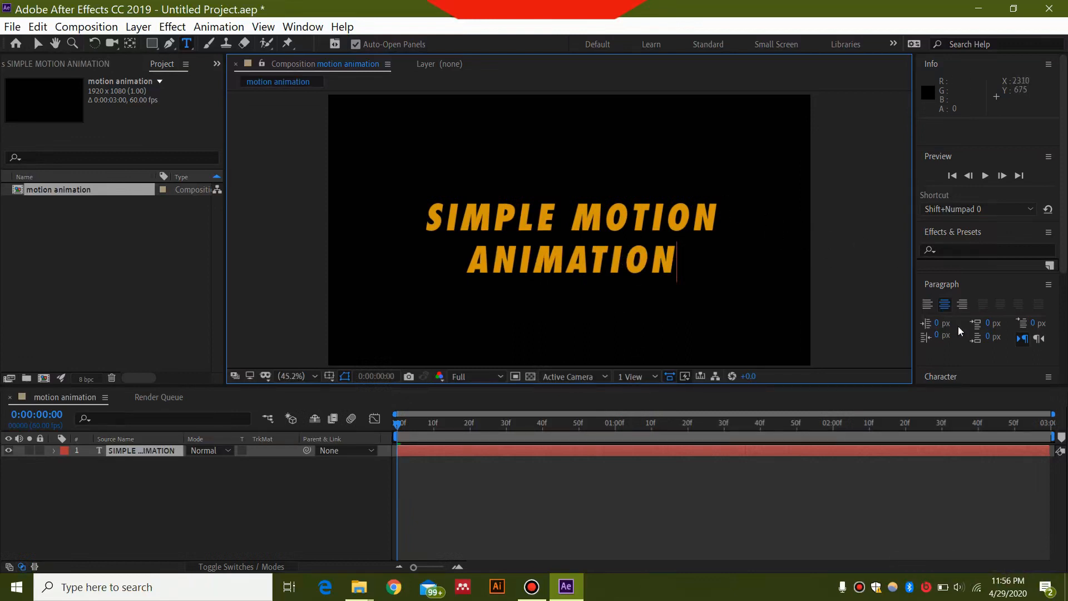
Step: Bring up the Align controls and centre the title text horizontally and vertically in the composition
left_click(305, 27)
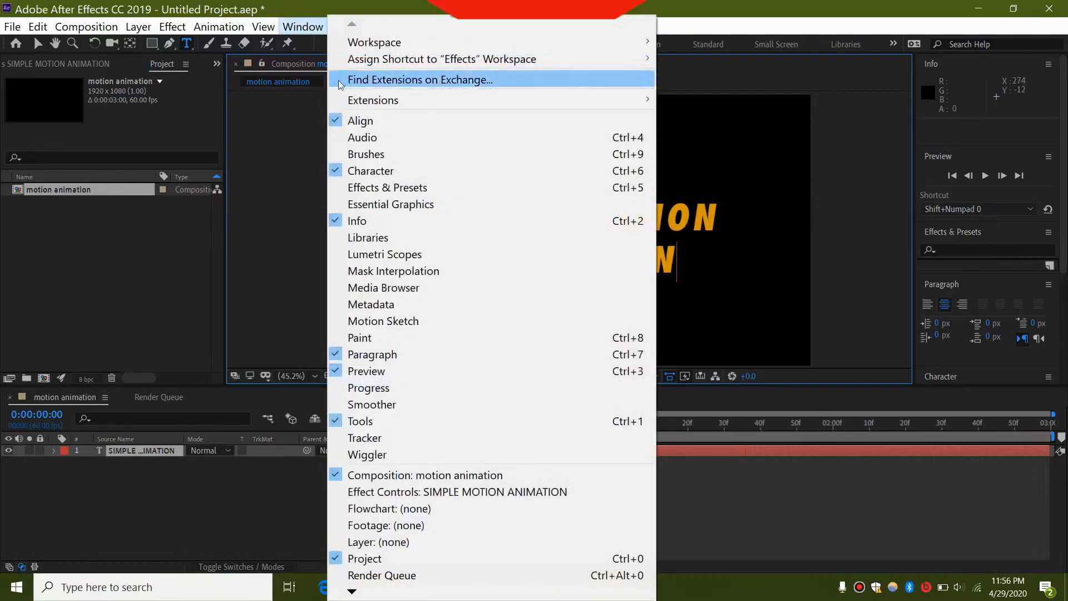
left_click(371, 126)
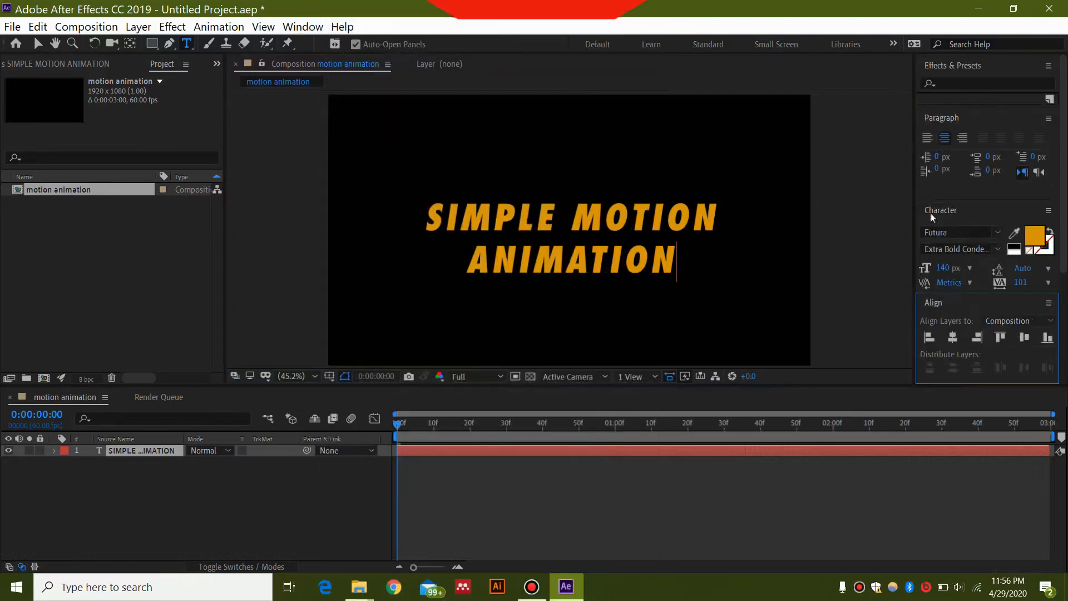
left_click(952, 337)
key("Caps_Lock")
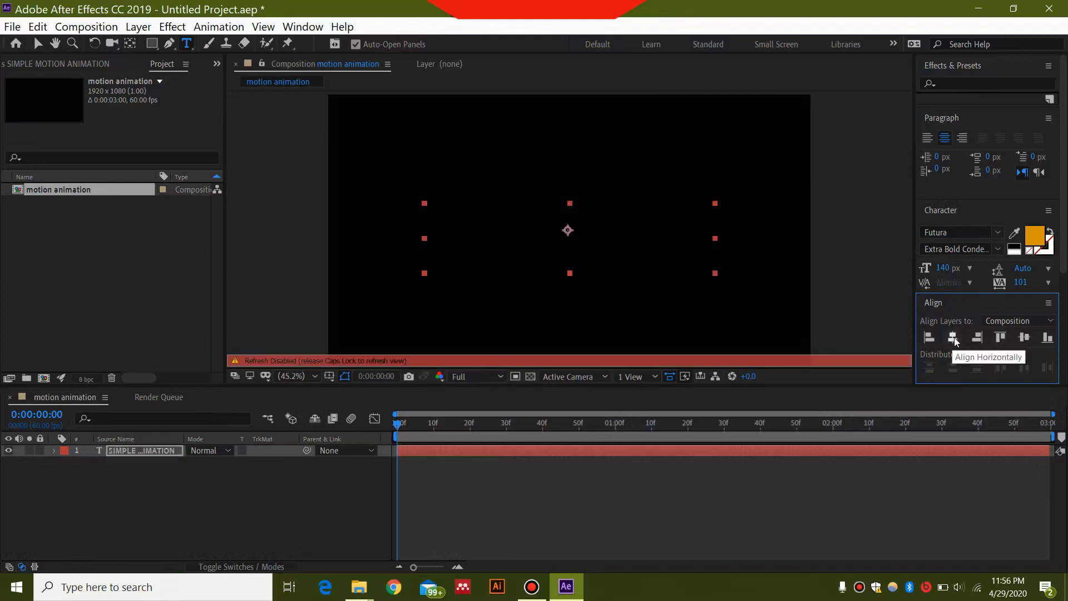
key("Caps_Lock")
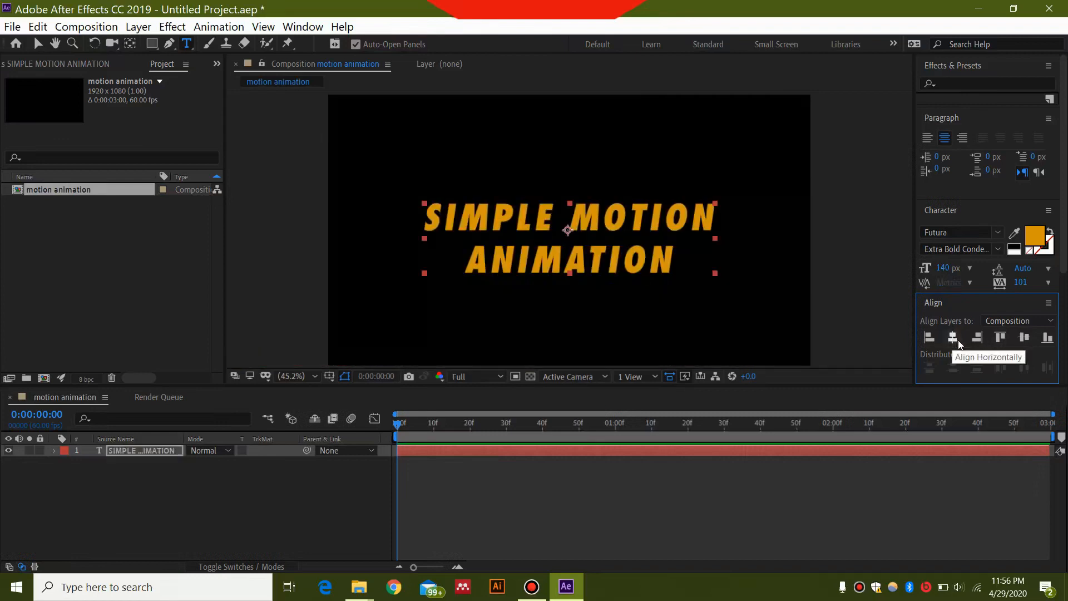
left_click(1025, 339)
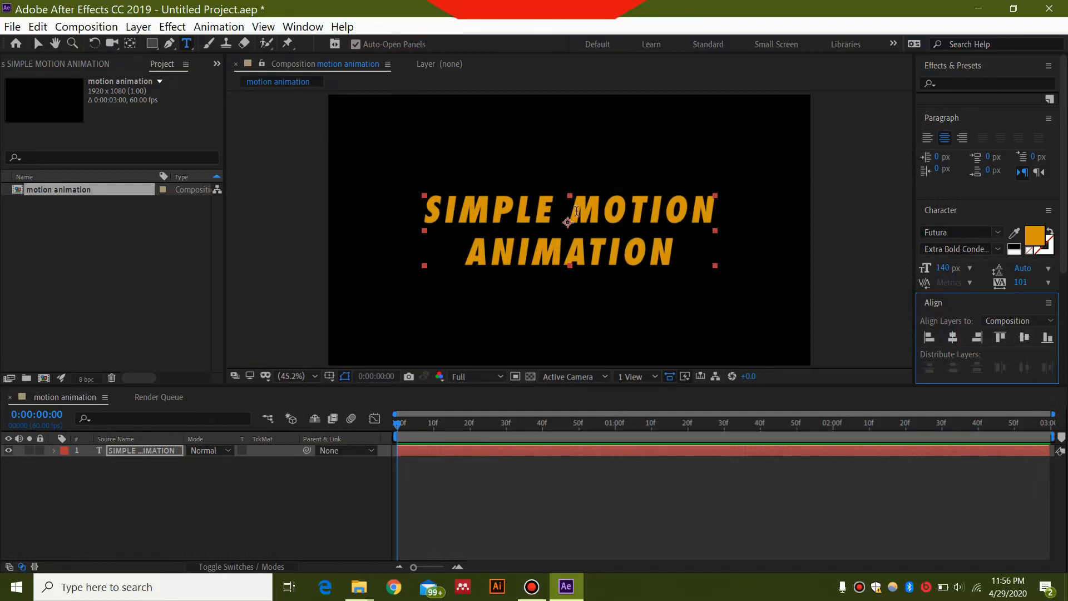
Step: Create a shape layer and draw a thin orange bar with the Rectangle tool above the title, starting at the frame's left edge
key("q")
key("r")
left_click(139, 512)
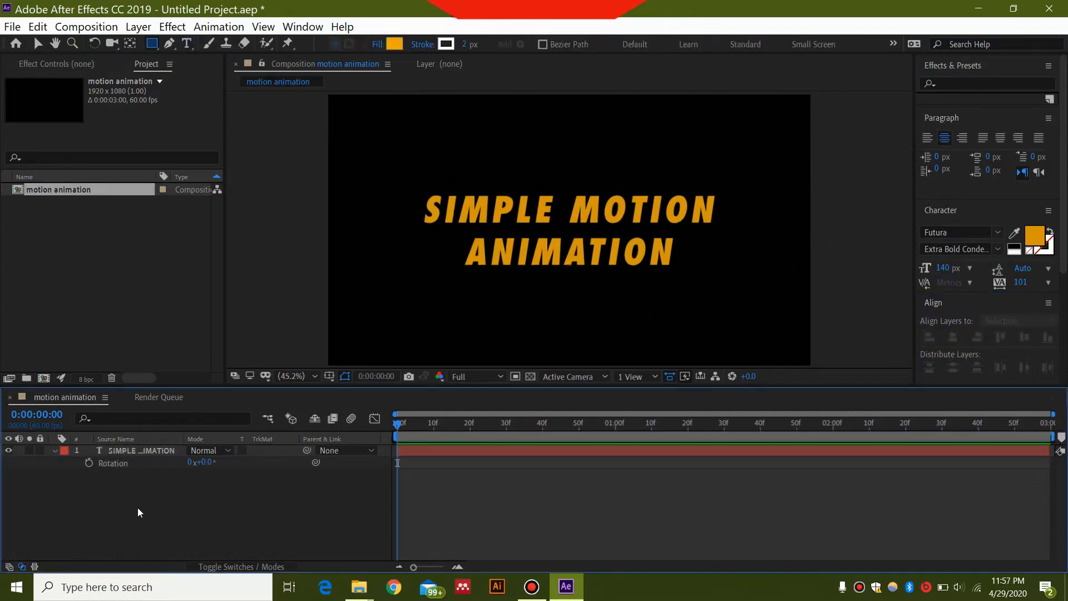
right_click(133, 505)
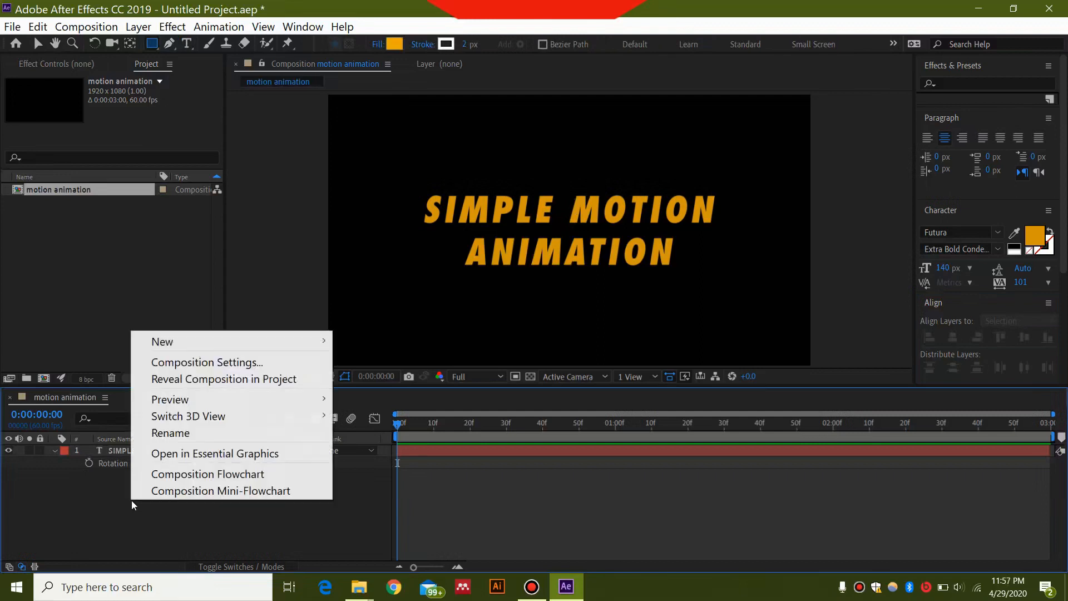
mouse_move(211, 347)
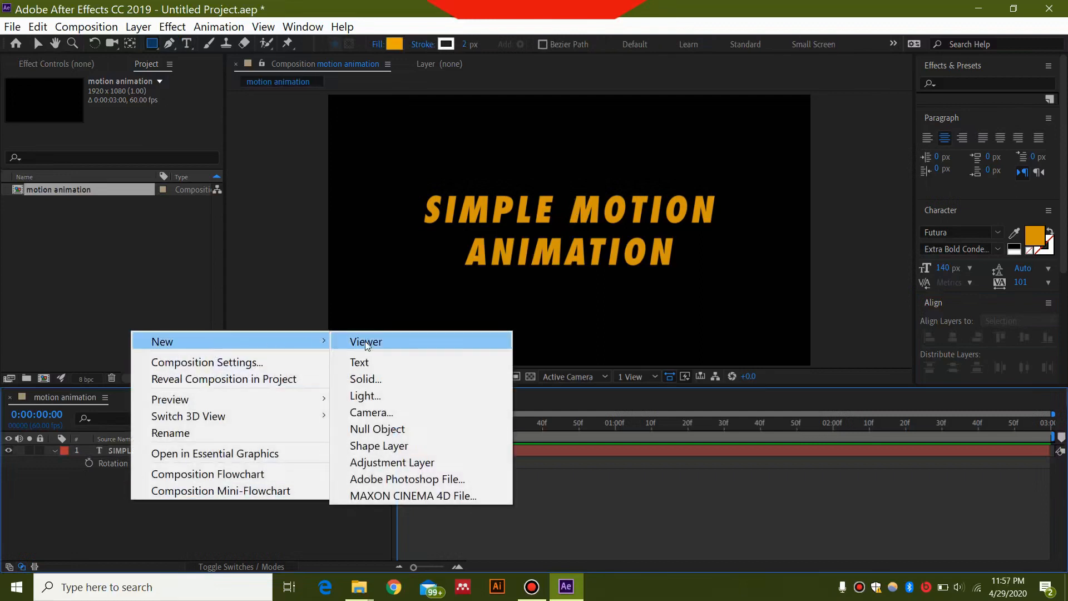
left_click(391, 445)
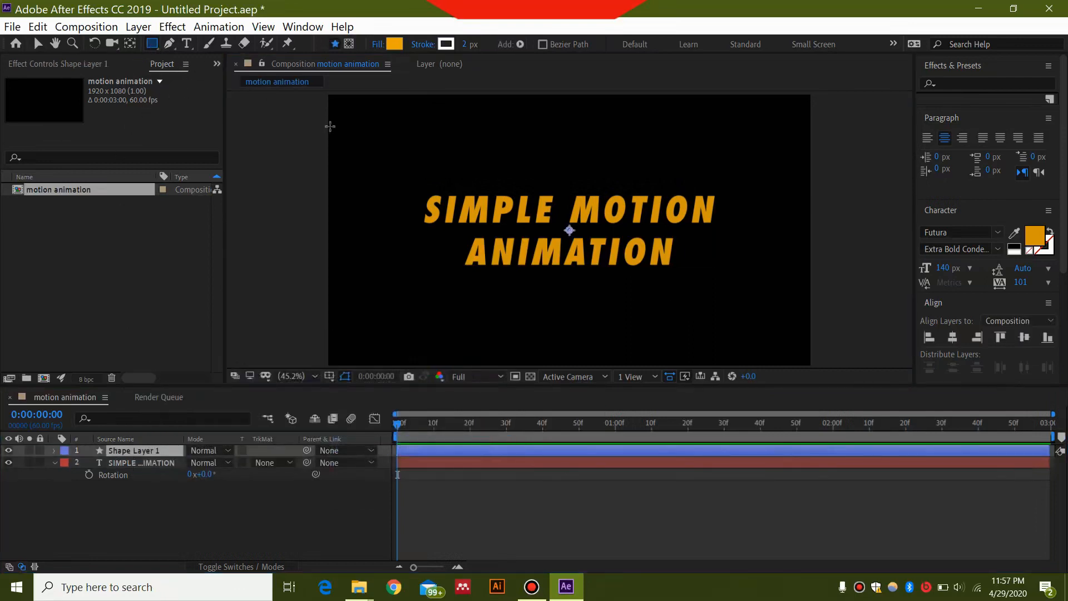
mouse_move(328, 128)
left_mouse_down()
mouse_move(412, 145)
mouse_move(541, 143)
left_mouse_up()
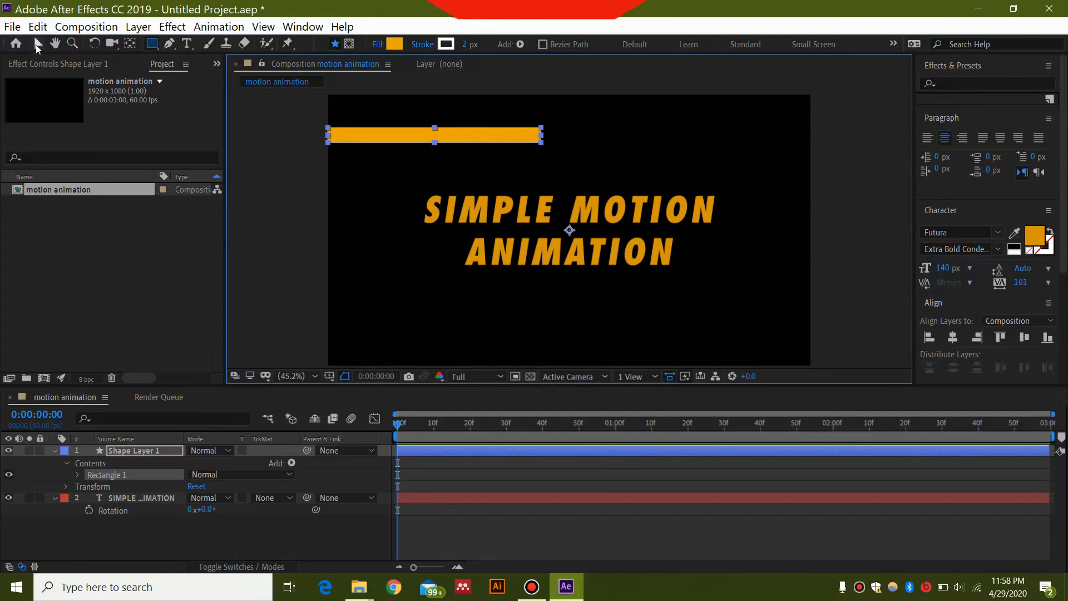
left_click(37, 44)
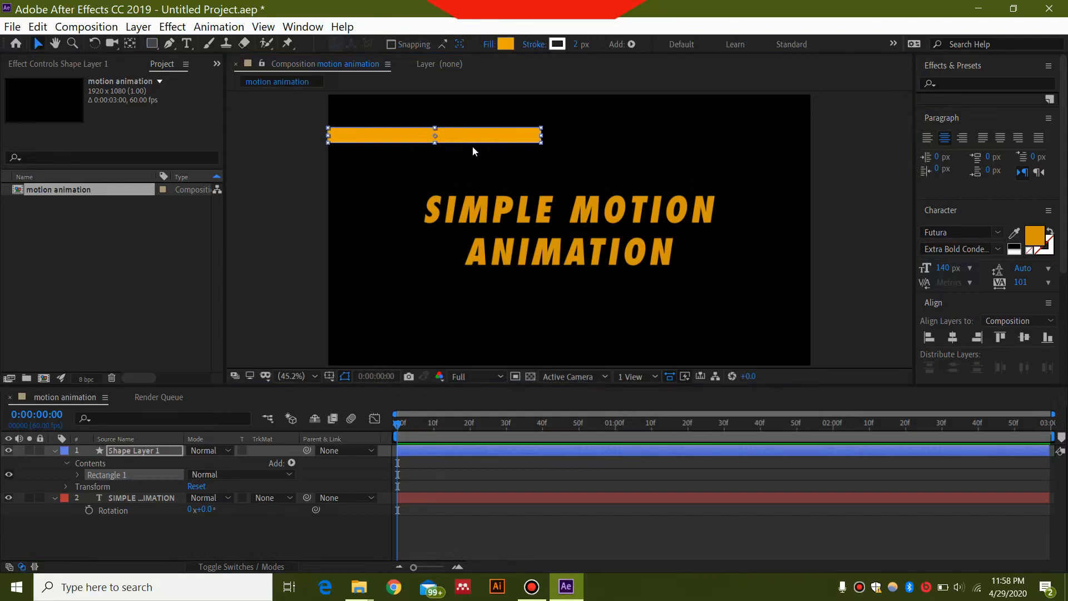
mouse_move(465, 137)
left_mouse_down()
mouse_move(483, 140)
mouse_move(466, 139)
left_mouse_up()
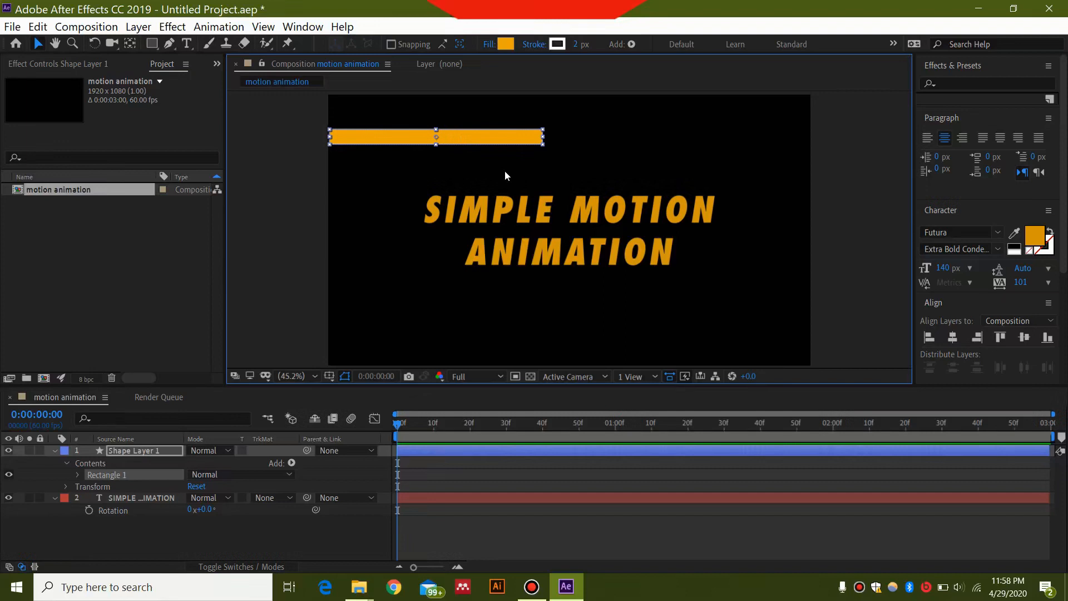
Step: Duplicate the bar's shape layer and place the copy below the title, ending at the frame's right edge
left_click(121, 452)
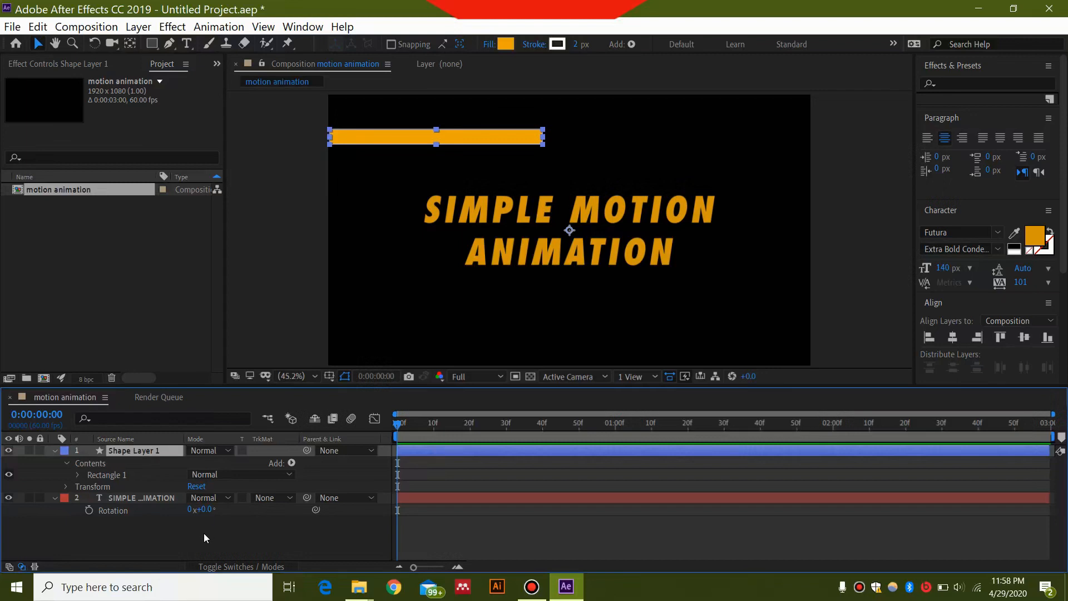
key("ctrl+d")
left_click_drag(486, 141, 752, 332)
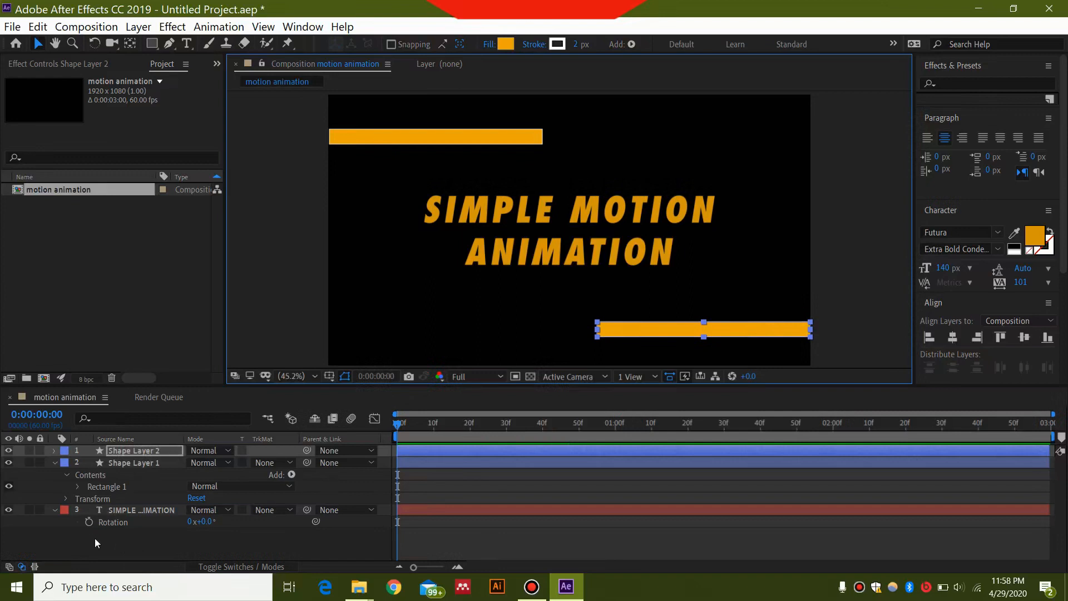
left_click(55, 462)
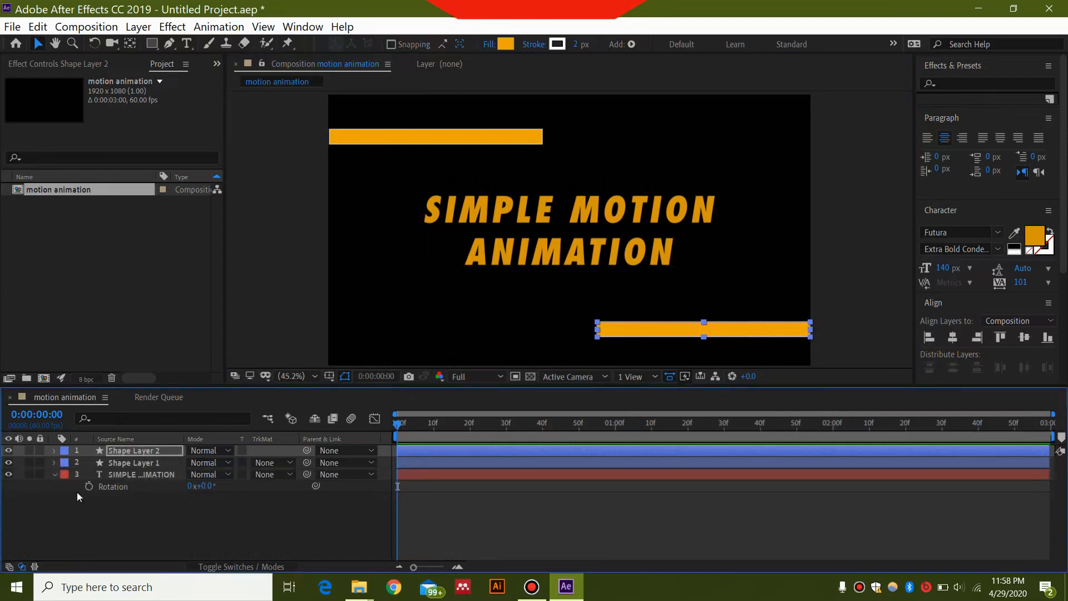
left_click(87, 521)
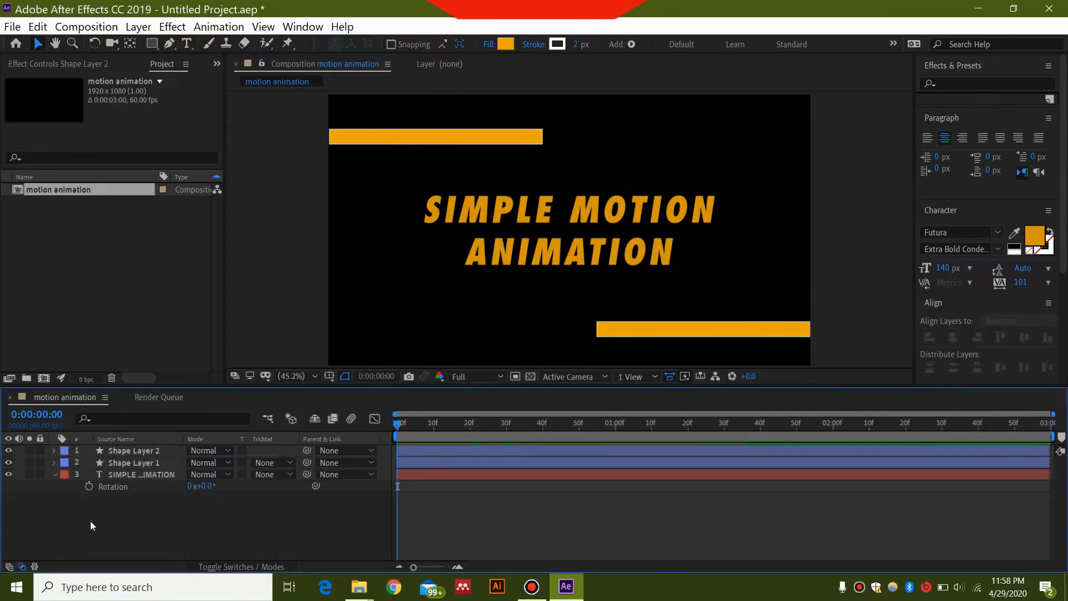
Step: Set a Position keyframe for the title text layer at 0:00:01:00
left_click(141, 473)
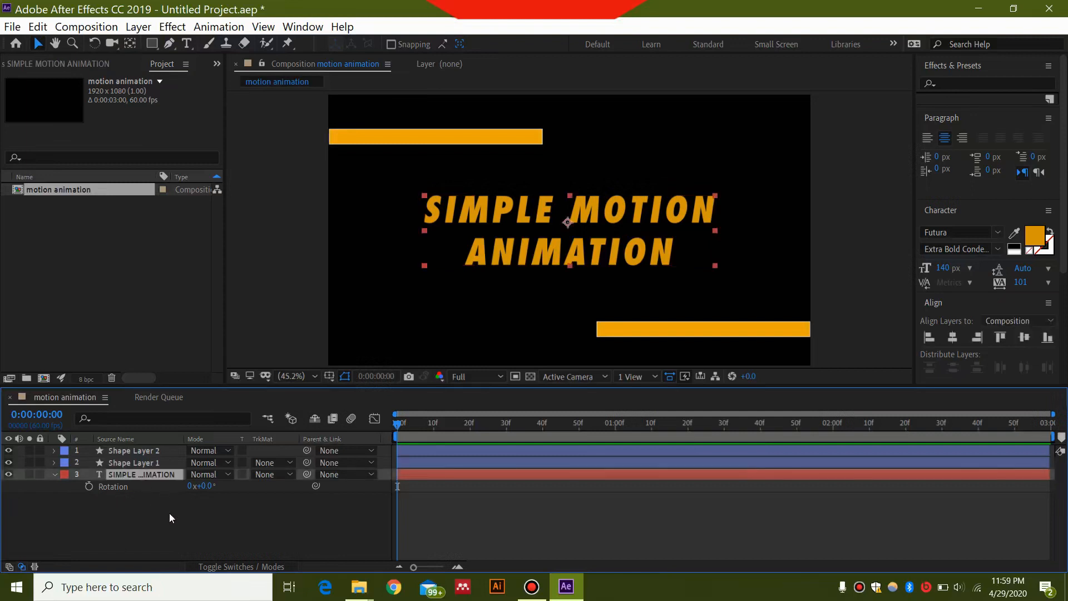
key("p")
left_click_drag(396, 421, 614, 452)
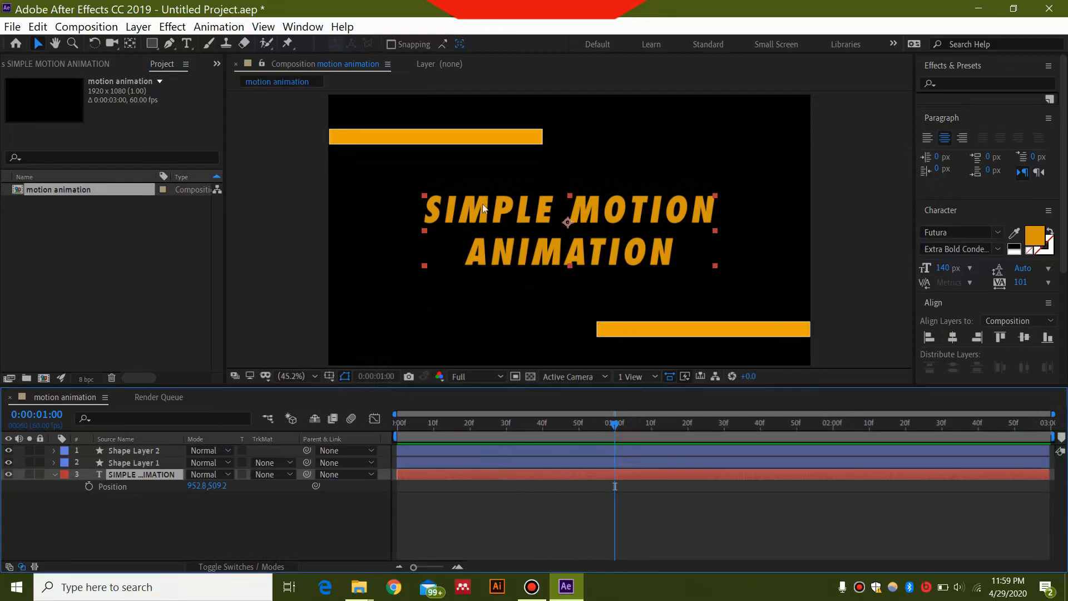
left_click(88, 486)
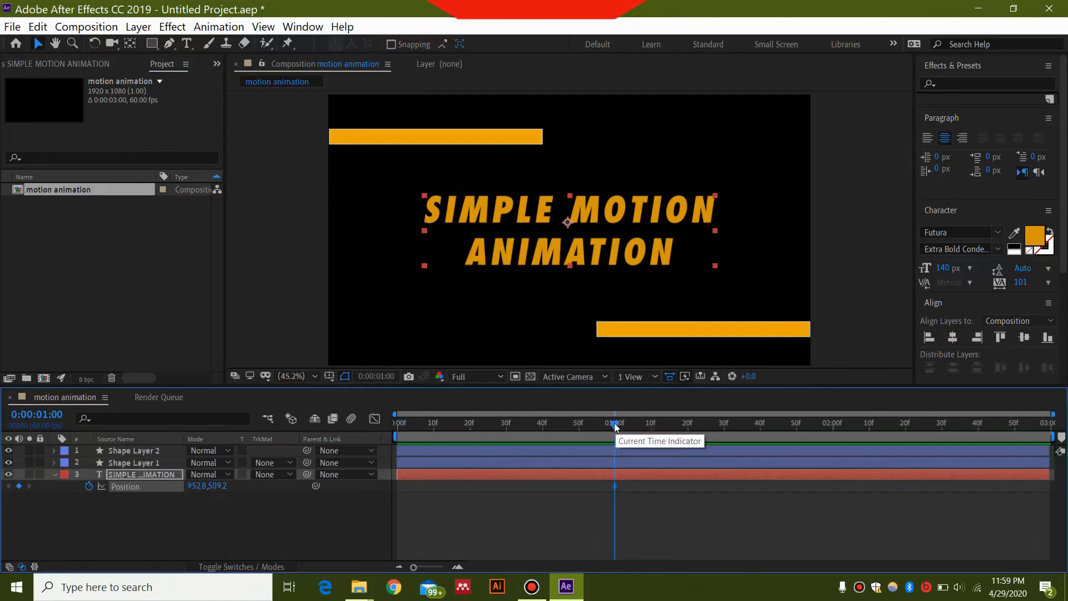
Step: At 0:00:00:00, move the title straight down below the frame to about 952.8, 1206.3, and preview the animation
left_click_drag(616, 427, 356, 432)
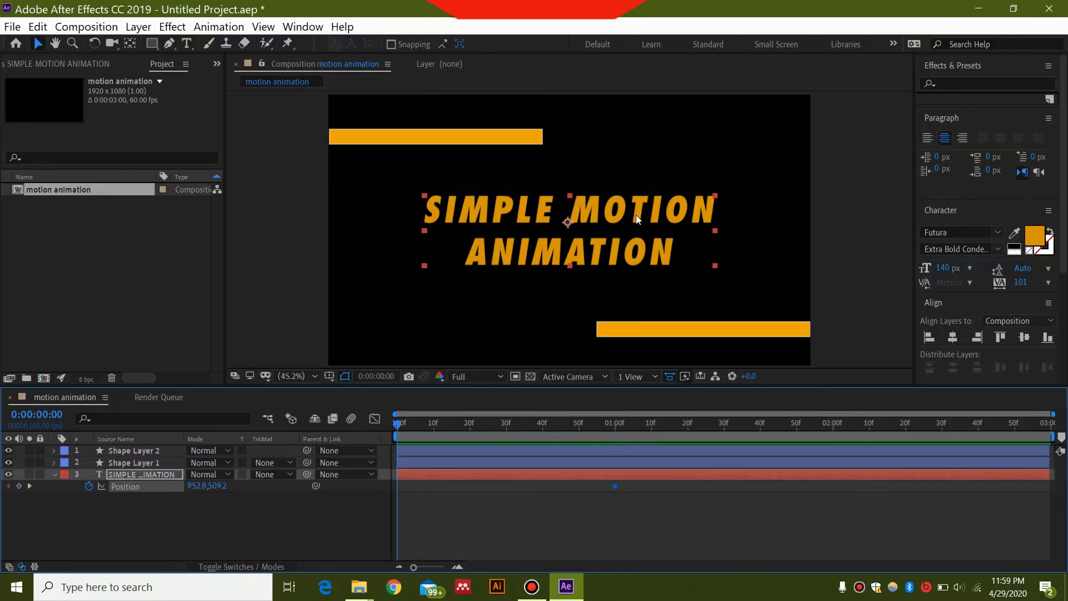
left_click_drag(635, 215, 635, 409)
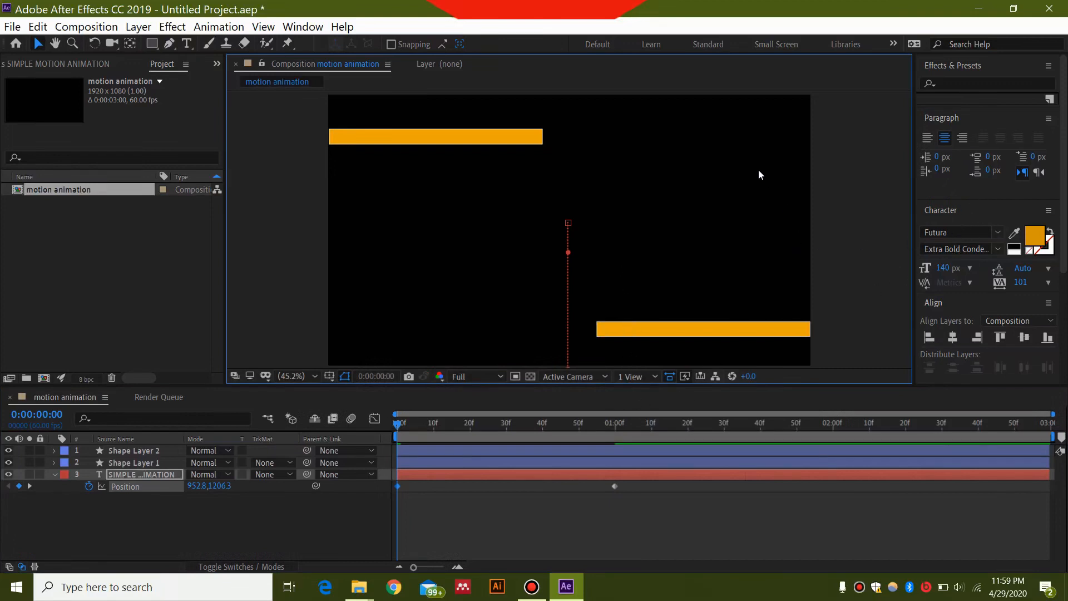
key("space")
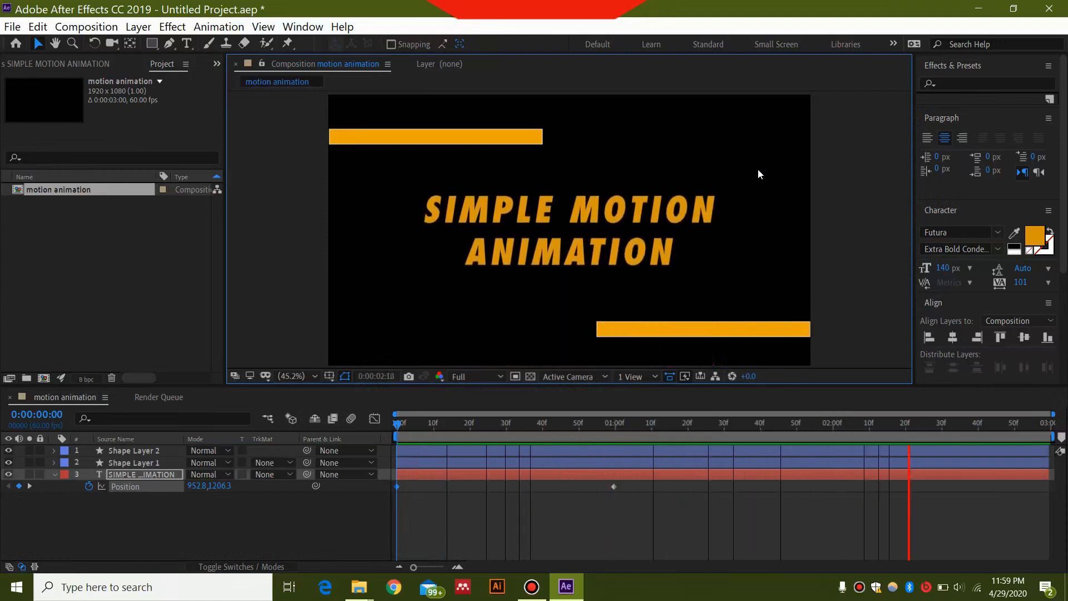
key("space")
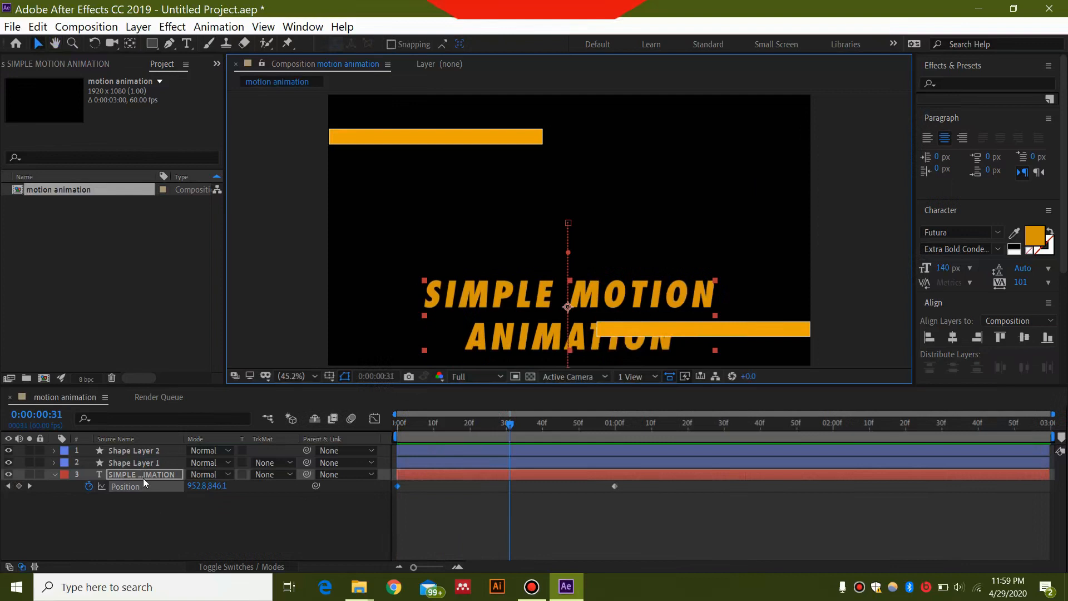
Step: Reshape the title's Position speed graph to start and end at zero speed, peaking around frame 10 with a long ease-out
left_click(160, 472)
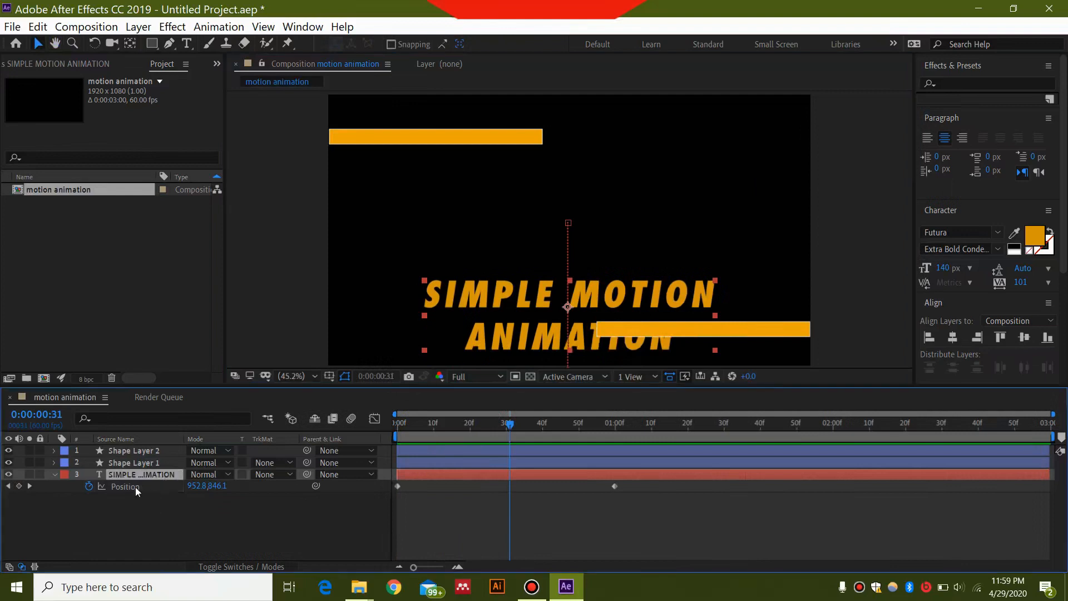
left_click(375, 420)
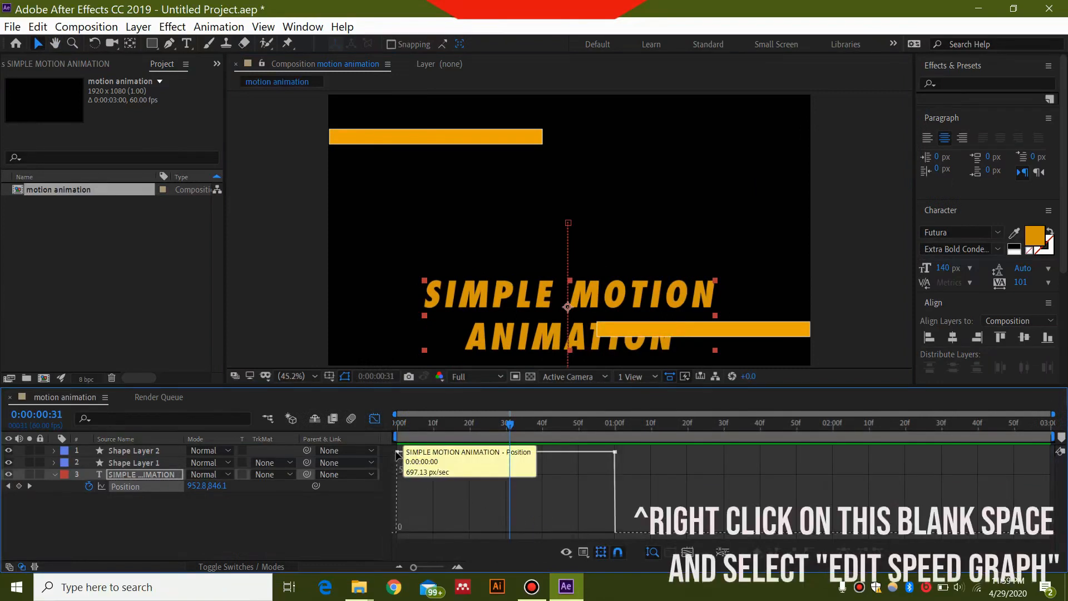
left_click_drag(399, 454, 459, 511)
left_click_drag(614, 451, 526, 533)
left_click_drag(415, 533, 427, 533)
left_click_drag(525, 533, 501, 532)
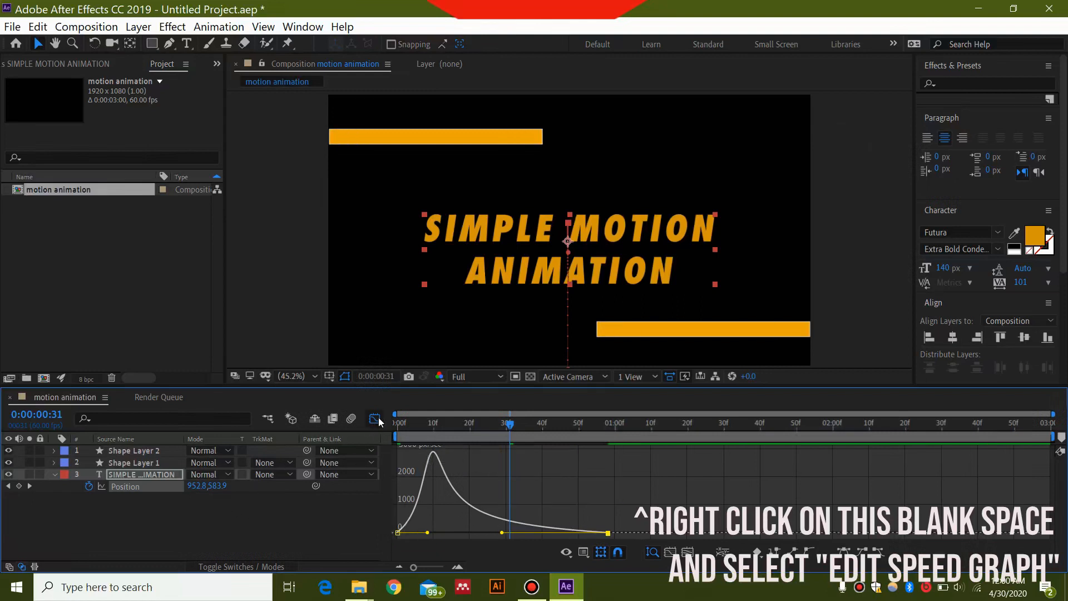
Step: Check that the title's graph is set to Edit Speed Graph, return to the layer bars, and preview the animation
right_click(558, 472)
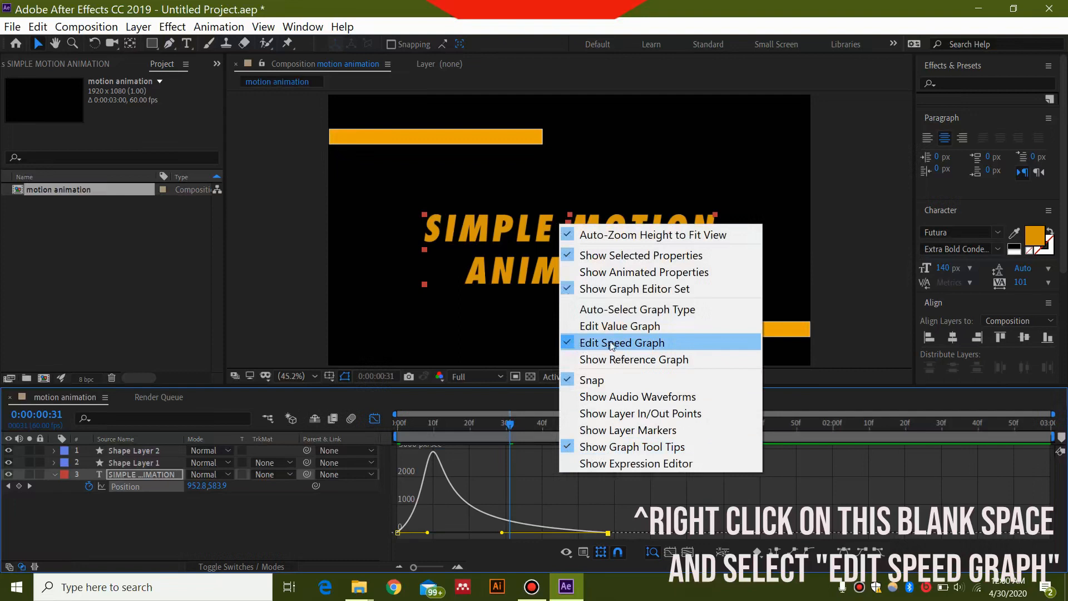
left_click(236, 509)
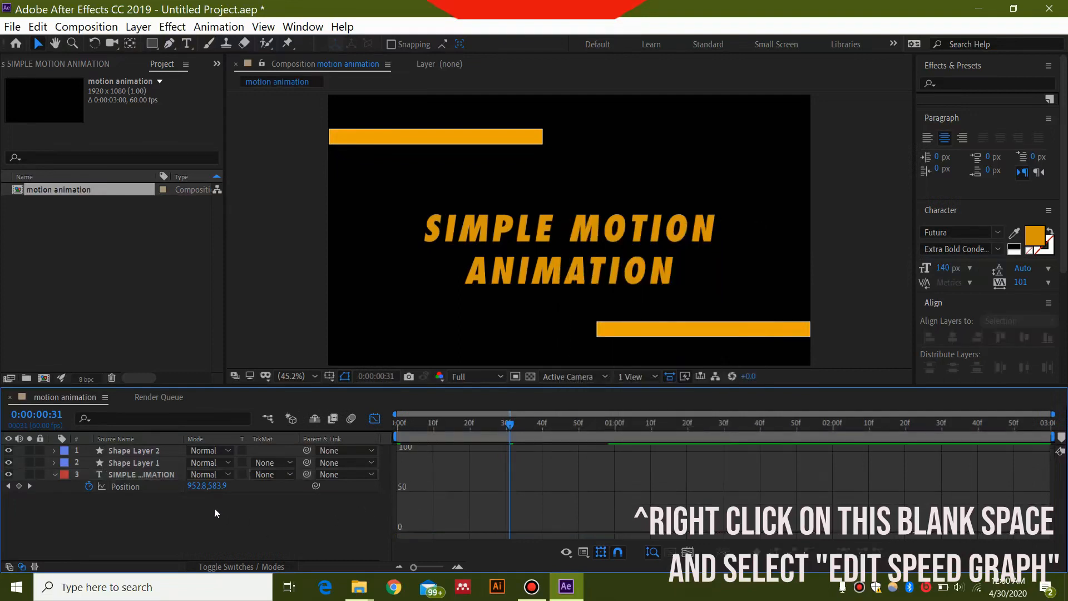
left_click(375, 419)
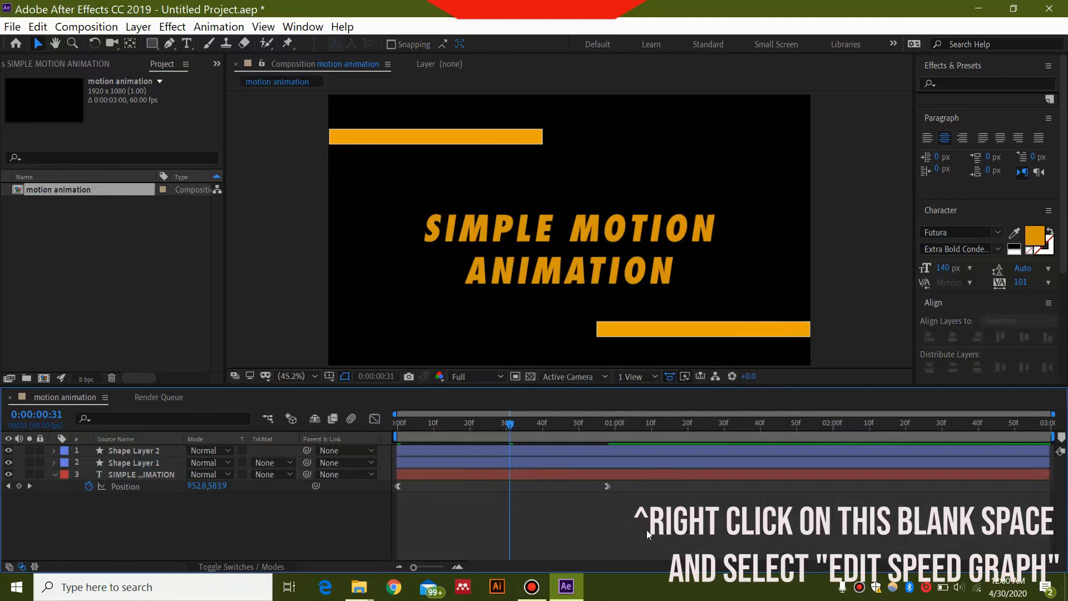
key("space")
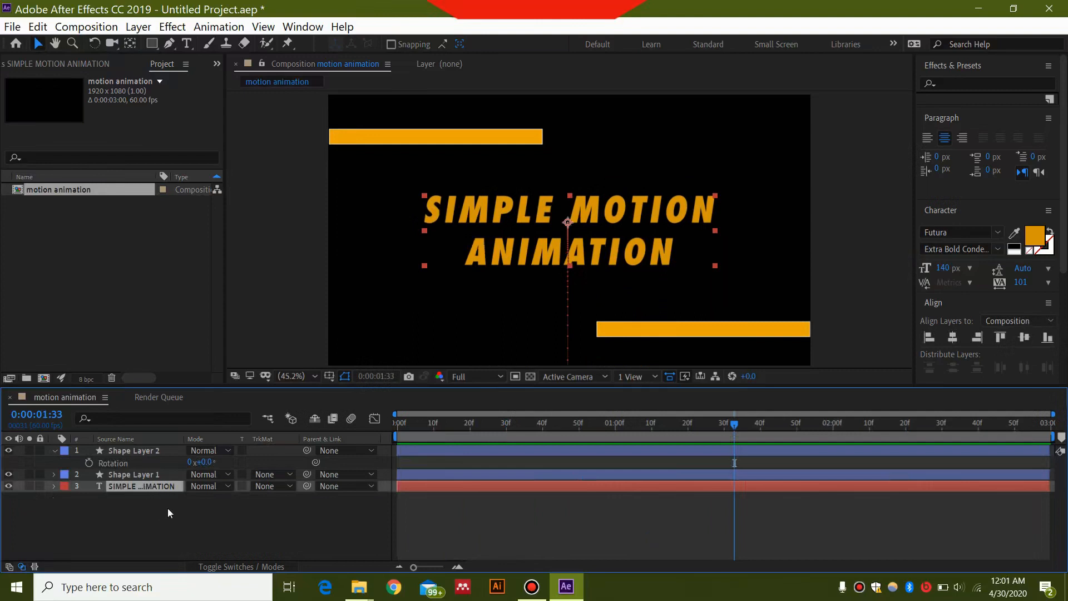
Step: Reveal the title's Position keyframes and set a Position keyframe for Shape Layer 1 at 0:00:02:00
key("p")
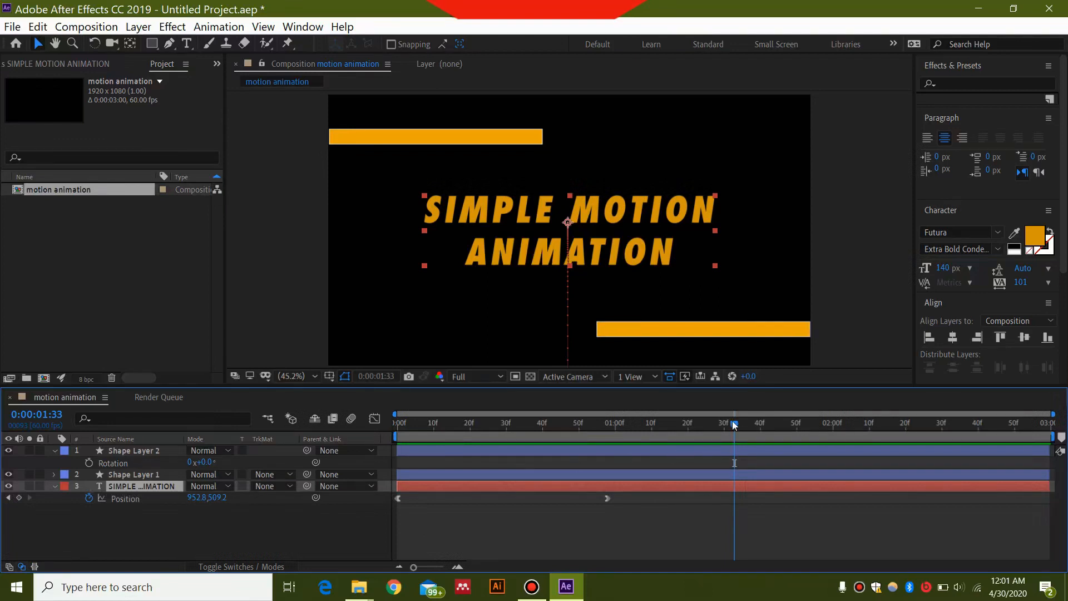
left_click(145, 475)
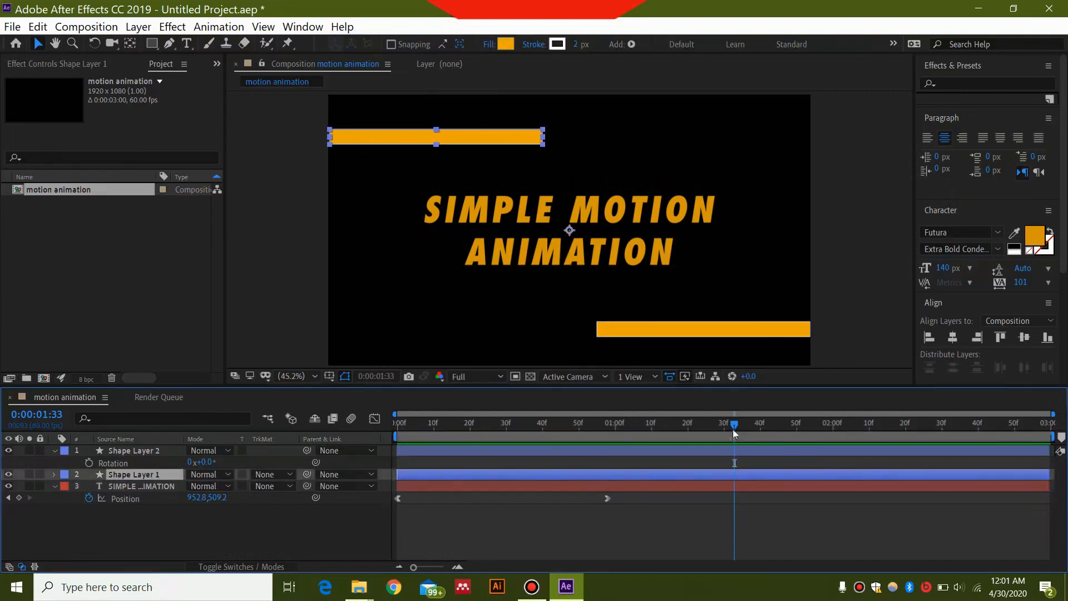
left_click_drag(736, 424, 833, 433)
key("p")
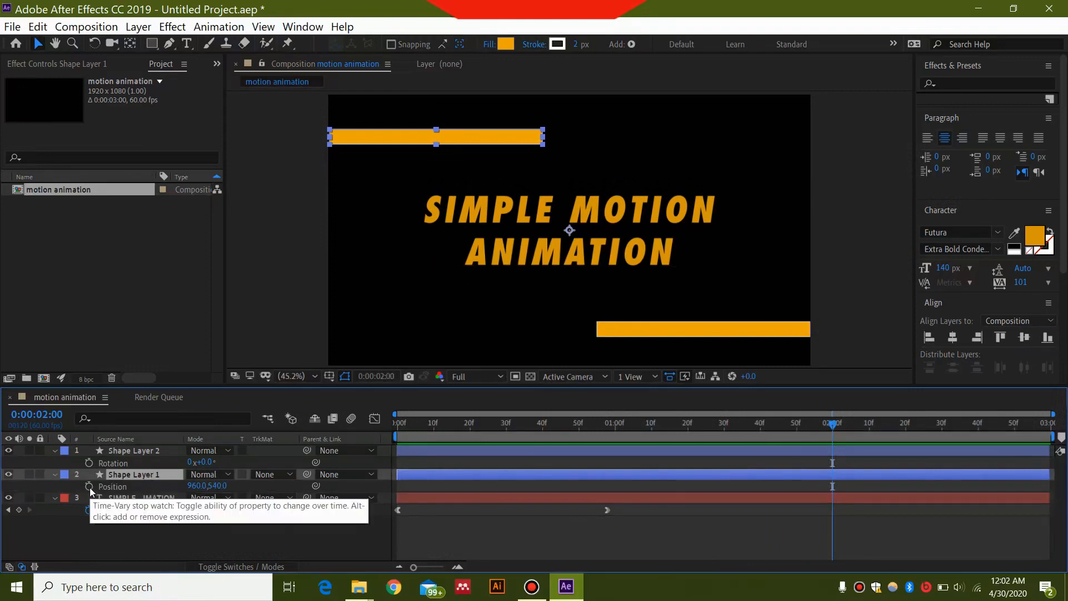
left_click(89, 487)
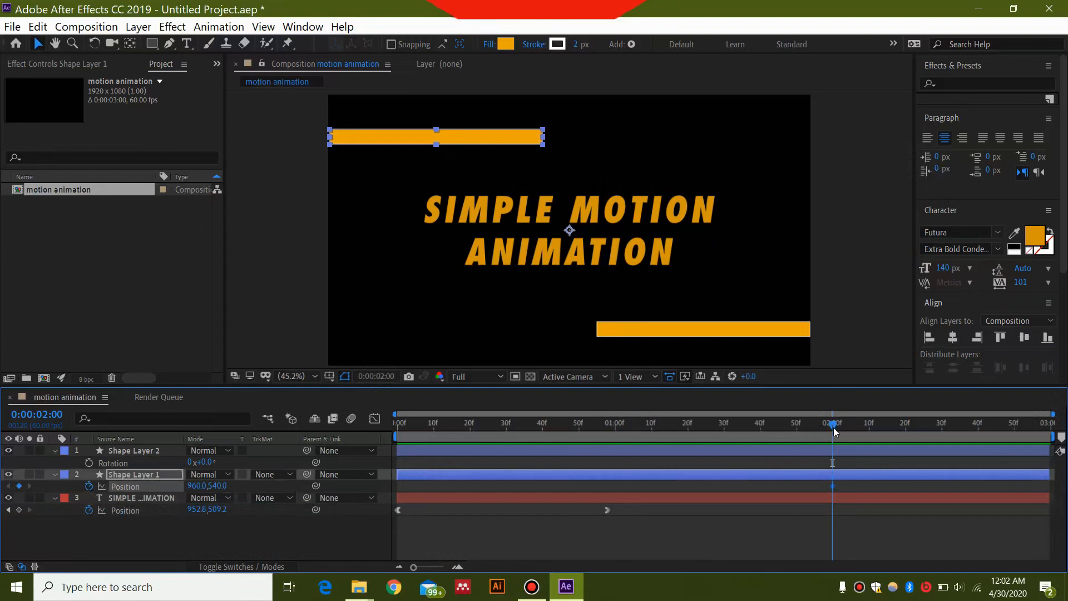
Step: At 0:00:00:58, move the upper bar straight left out of the frame to about 50.4, 540, and preview the animation
left_click_drag(832, 422, 607, 428)
left_click_drag(483, 136, 280, 136)
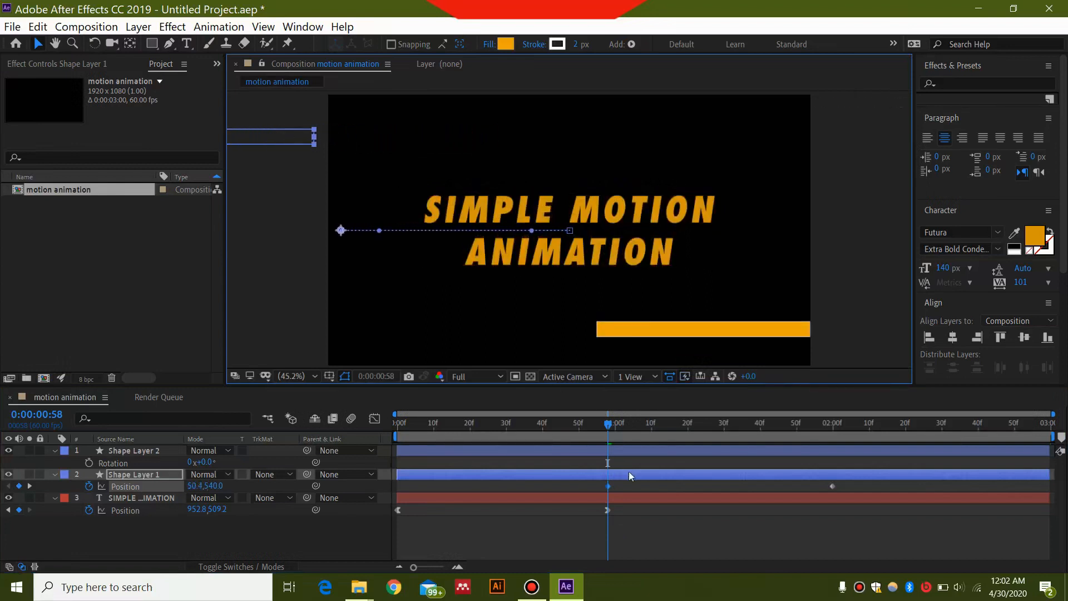
key("space")
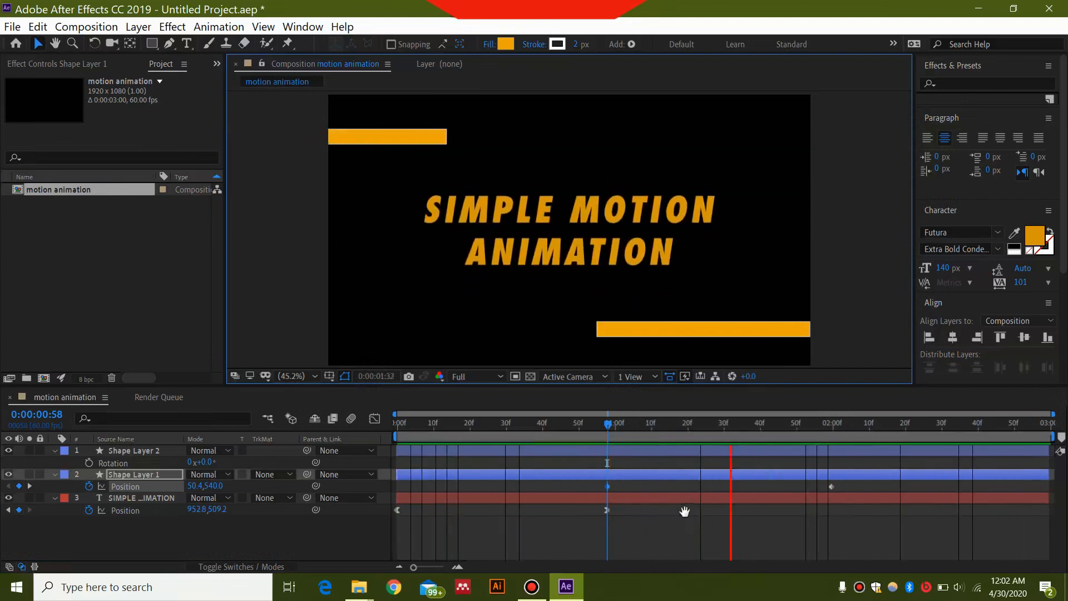
Step: Reshape the upper bar's Position speed graph to start and end at zero speed, peaking around 0:00:01:11 with a long ease-out, and preview it
left_click(156, 473)
left_click(133, 483)
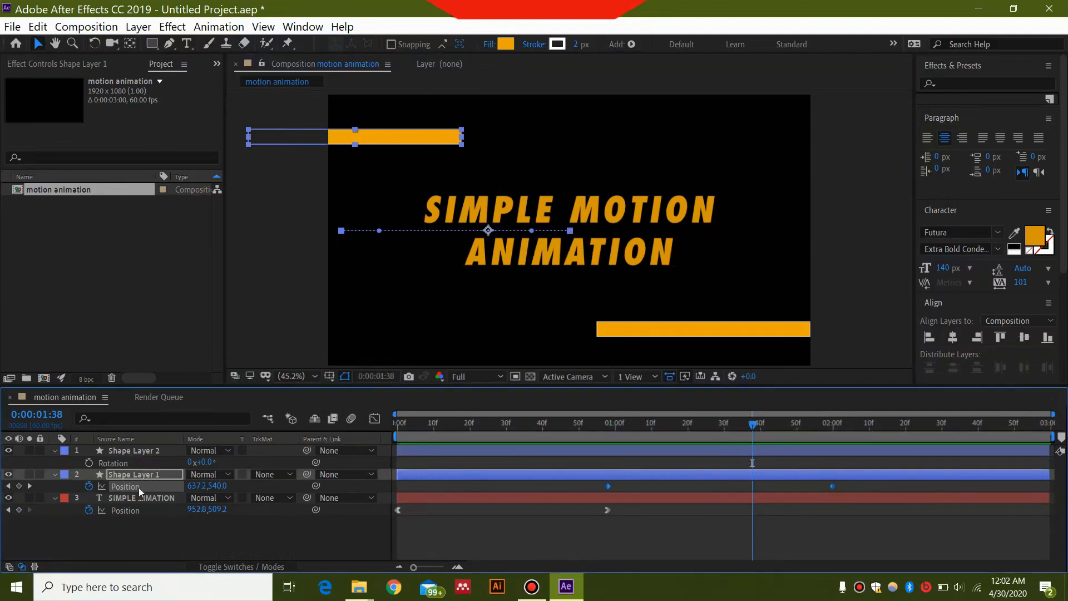
left_click(376, 418)
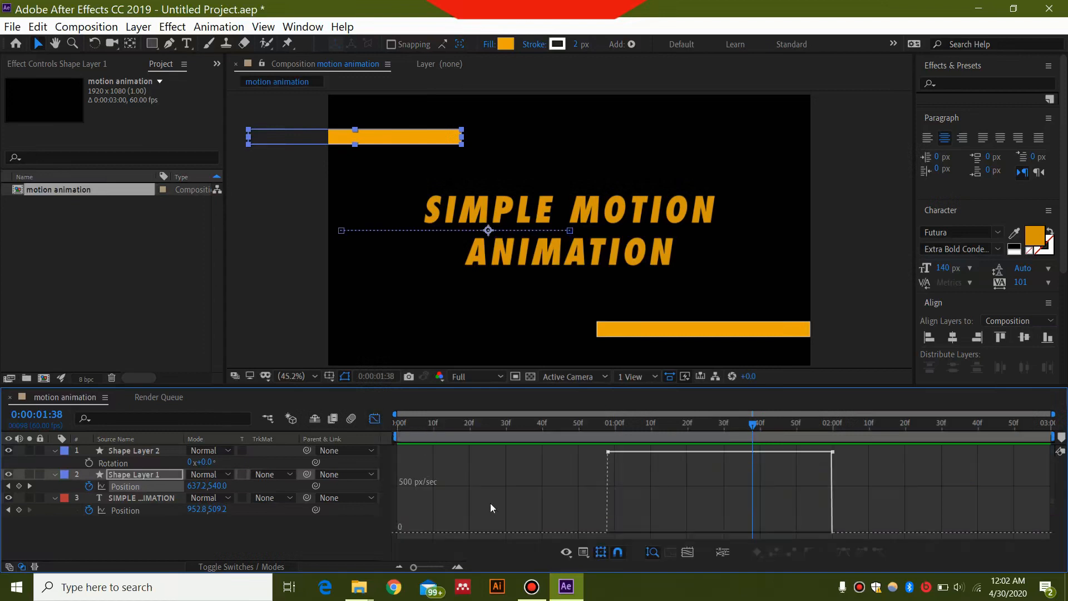
left_click_drag(608, 451, 614, 532)
left_click(832, 461)
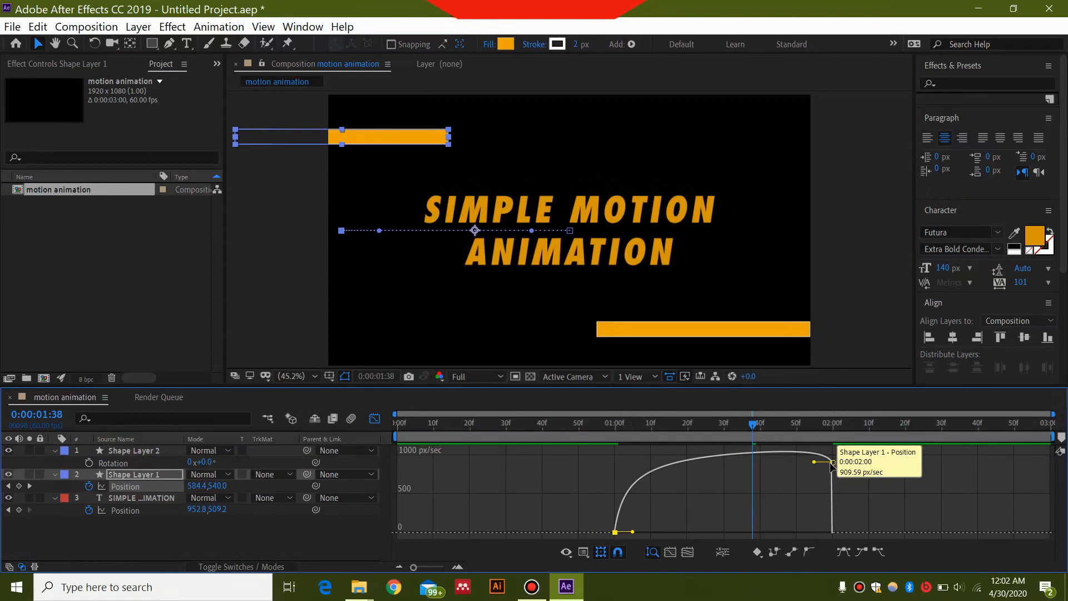
left_click_drag(826, 513, 763, 533)
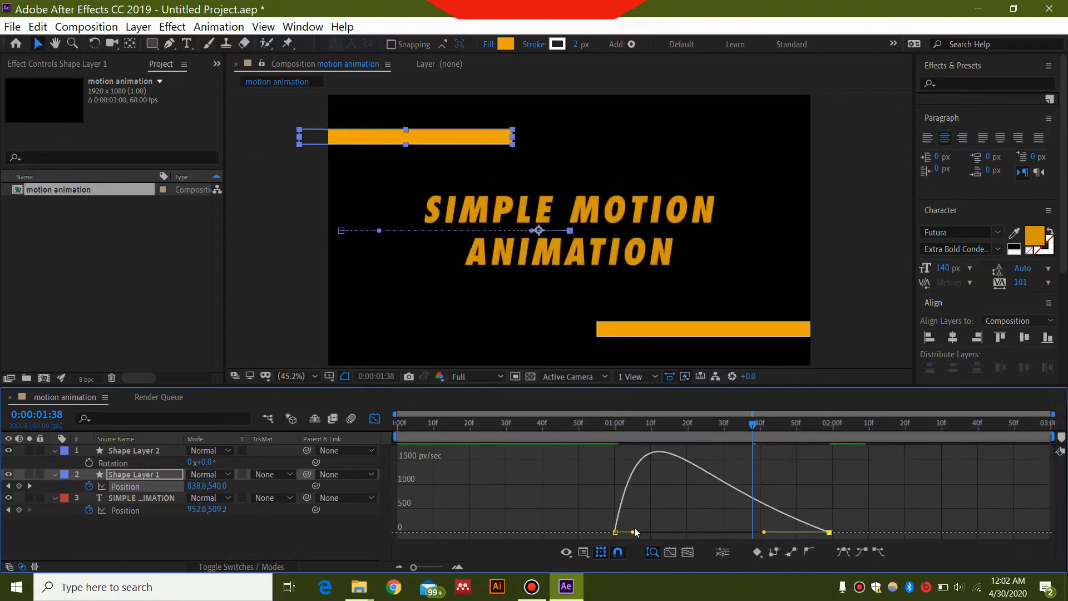
left_click_drag(634, 533, 648, 532)
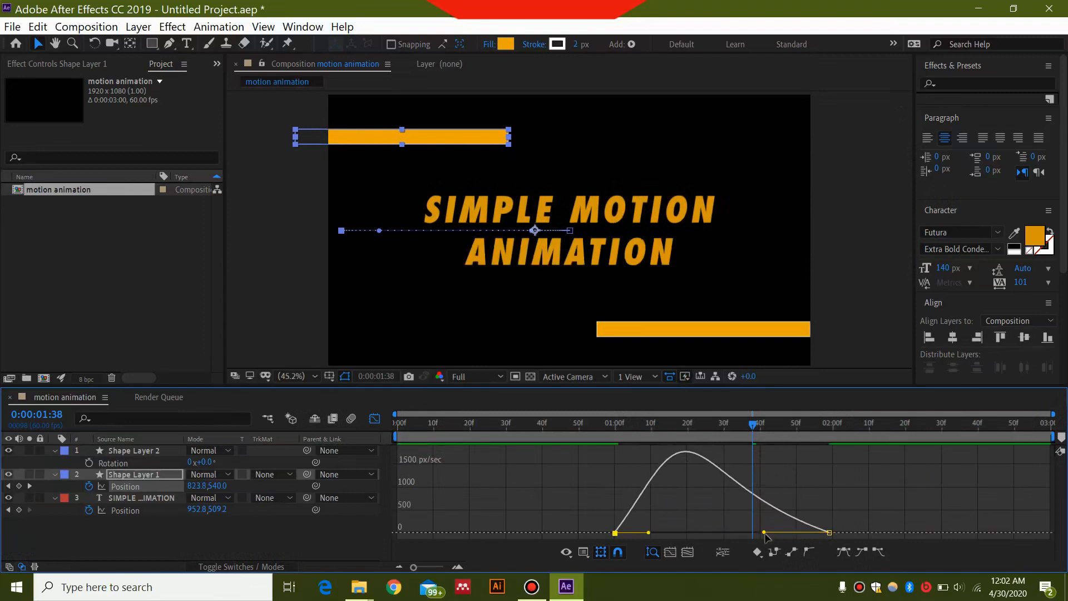
left_click_drag(757, 534, 721, 532)
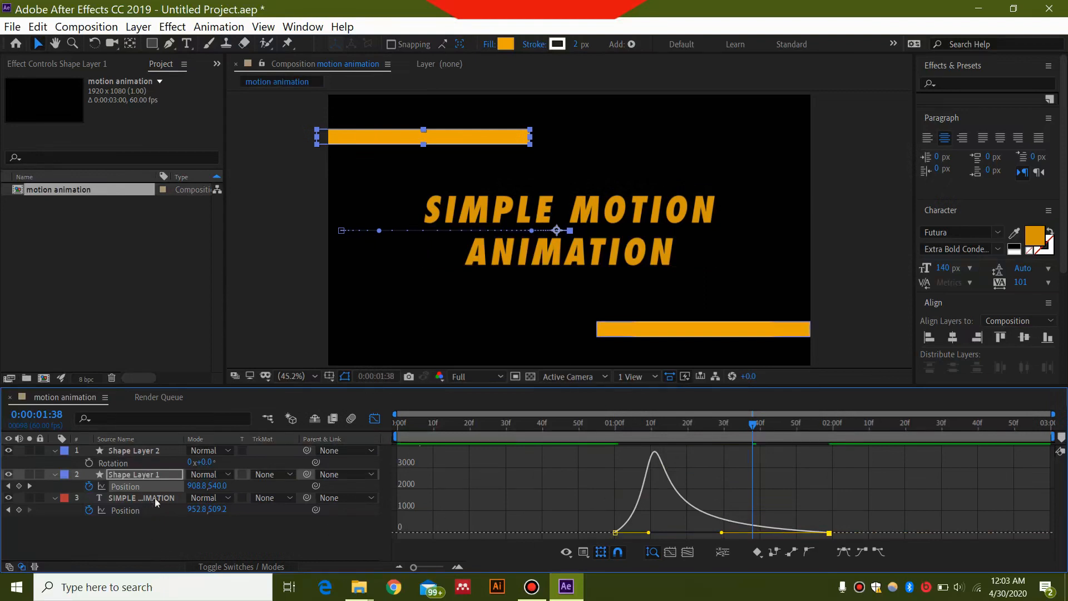
left_click(374, 419)
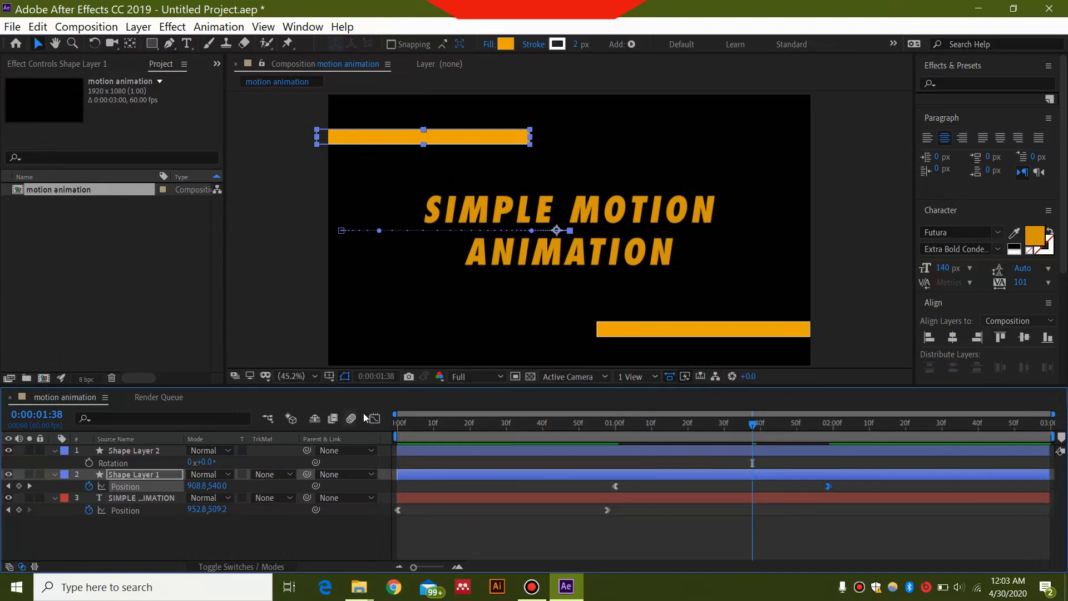
key("space")
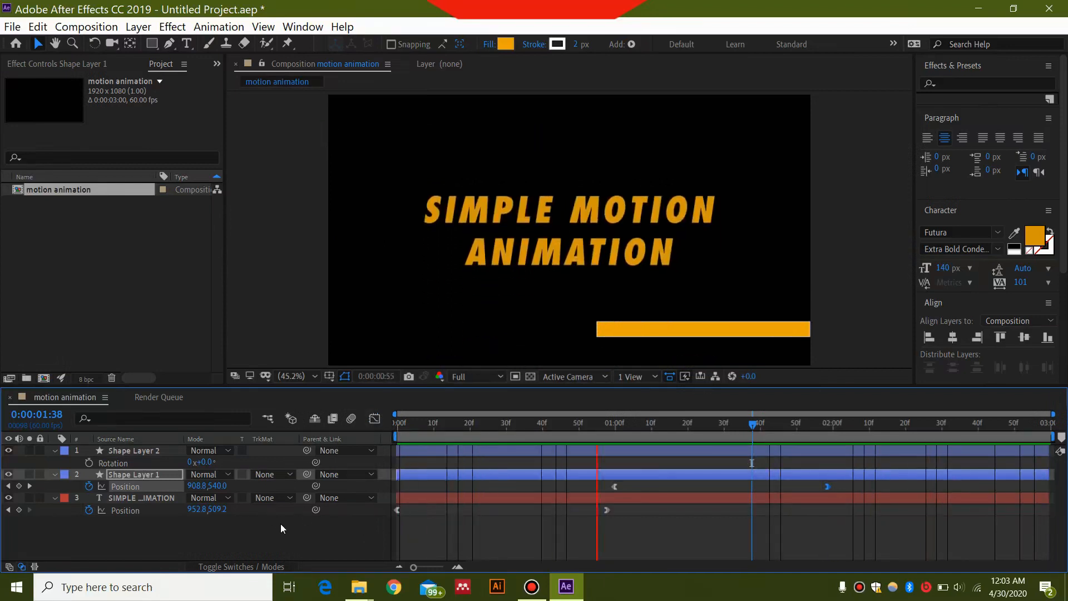
key("space")
Step: Collapse Shape Layer 1's Position property and reveal it again
key("p")
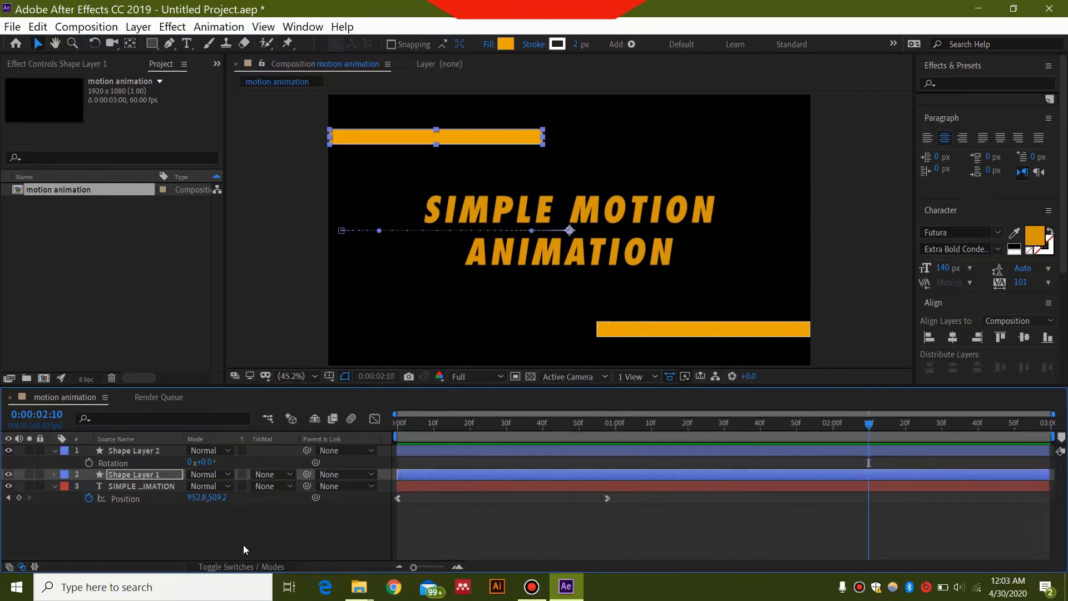
left_click(159, 473)
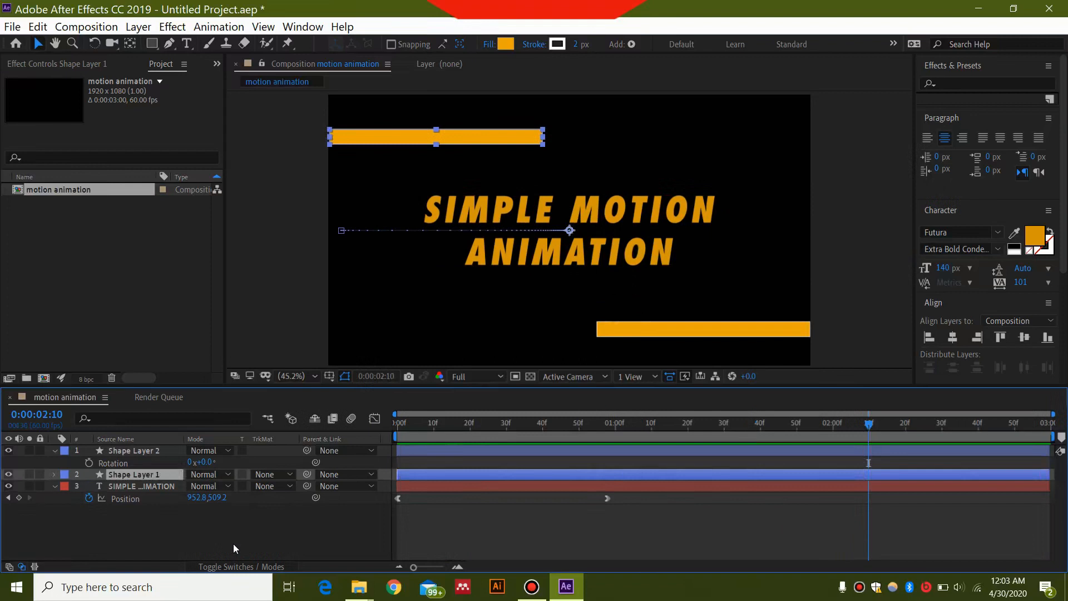
key("p")
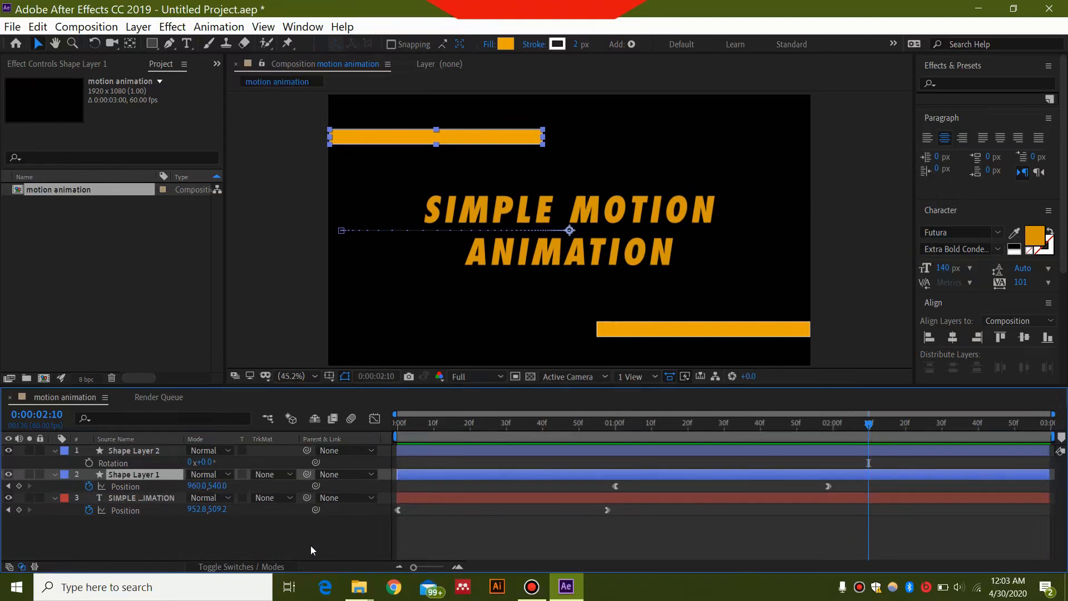
Step: Go to Shape Layer 1's last Position keyframe at 0:00:01:59 and set a Position keyframe for Shape Layer 2 there
left_click_drag(856, 425, 830, 427)
left_click(9, 486)
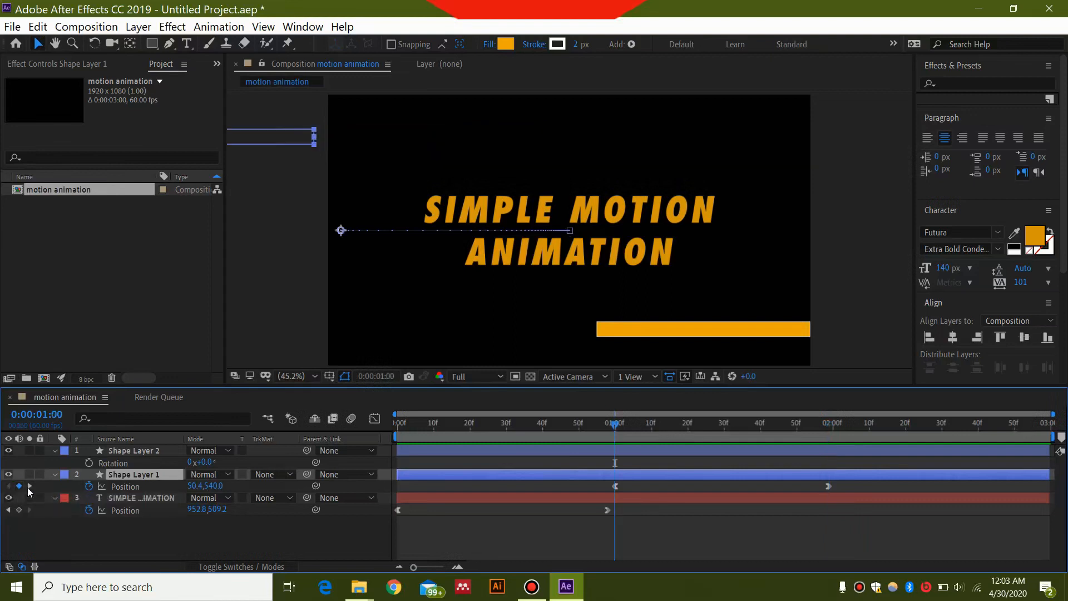
left_click(29, 486)
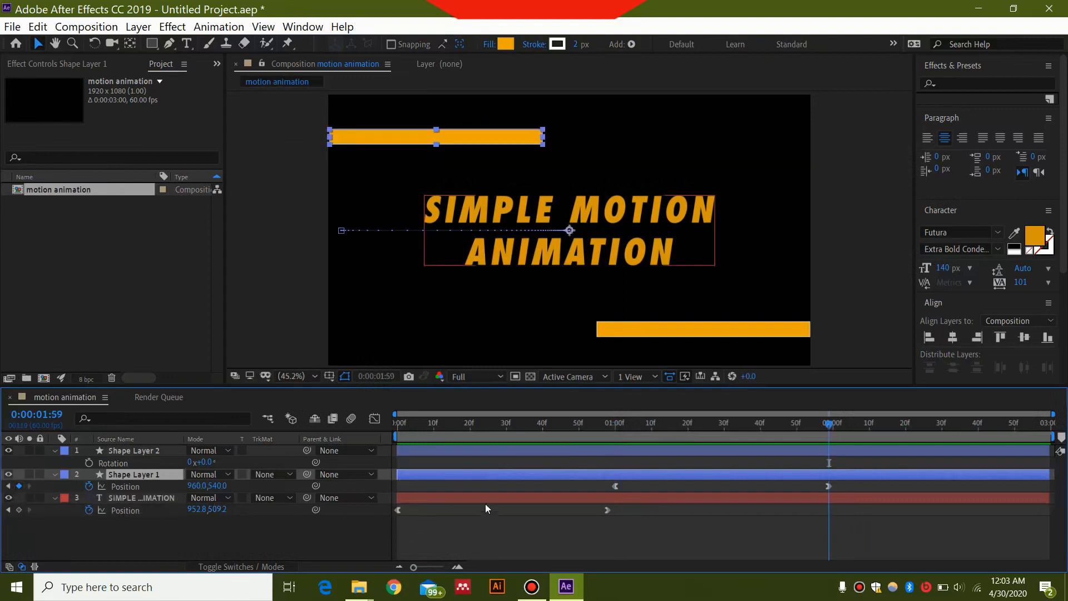
left_click(133, 450)
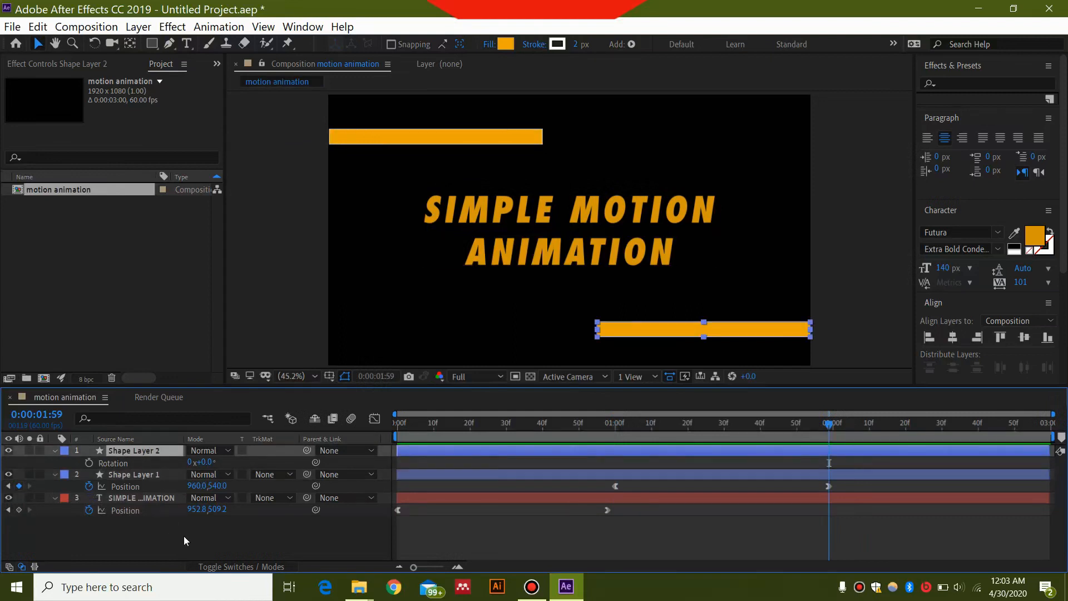
key("p")
left_click(88, 463)
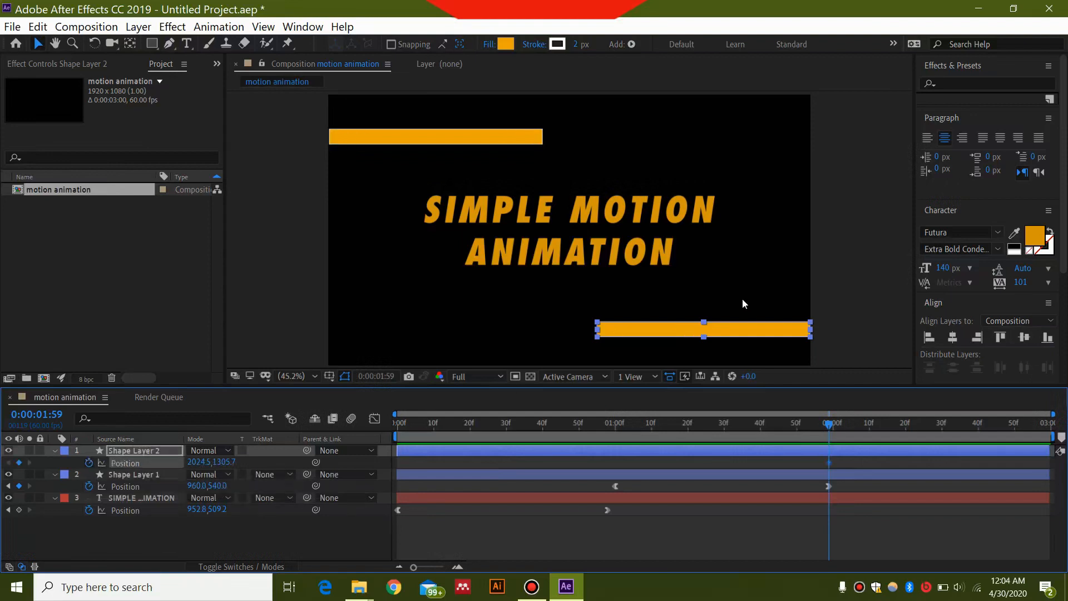
Step: At 0:00:01:00, move the lower bar straight right out of the frame to about 2903.1, 1305.7, and preview the animation
left_click_drag(827, 425, 613, 436)
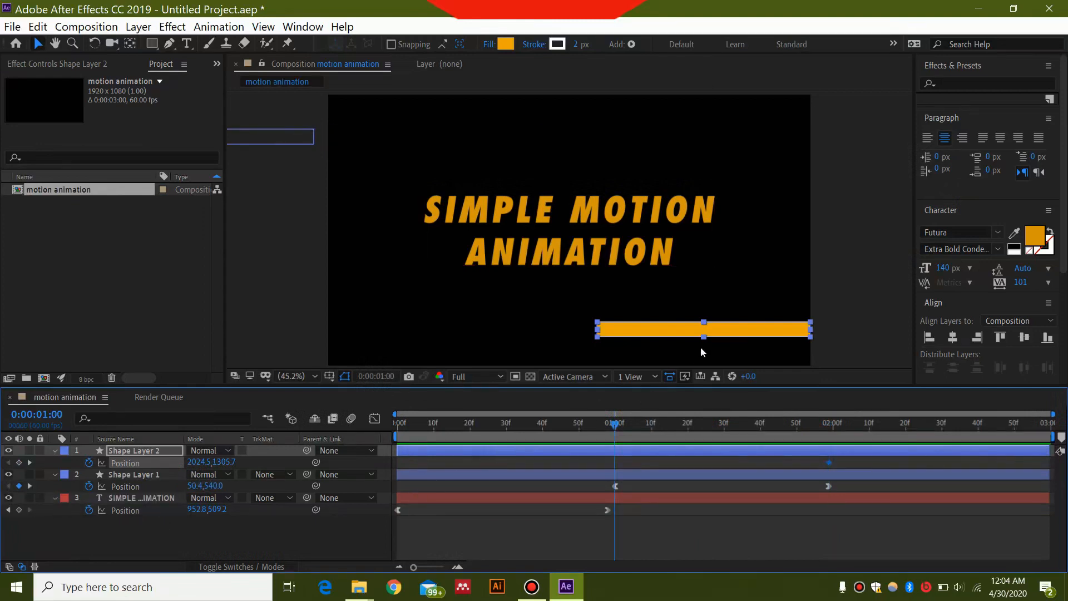
left_click_drag(691, 329, 899, 330)
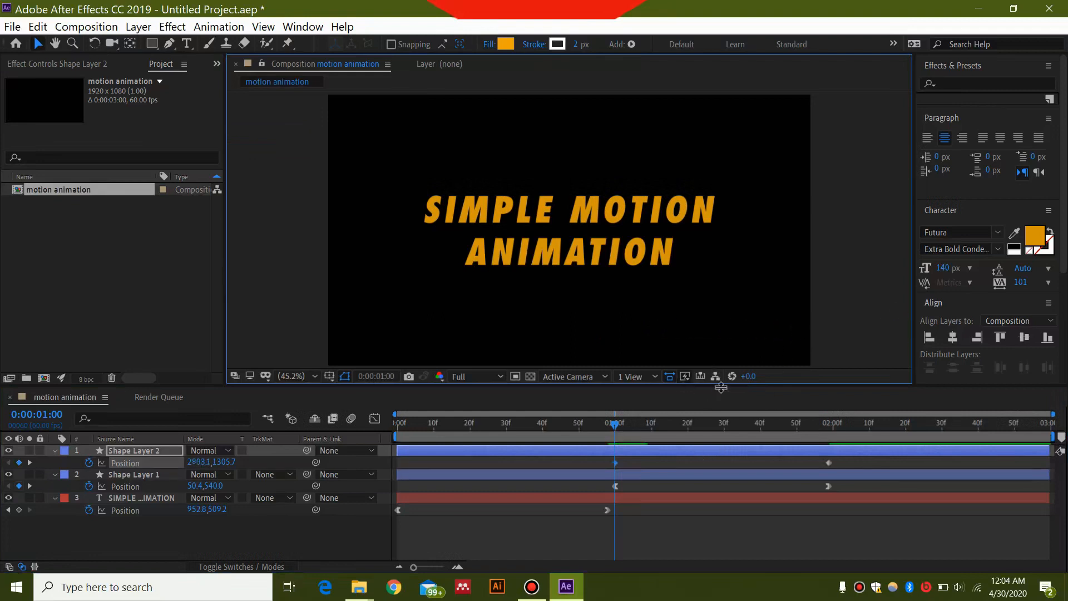
key("space")
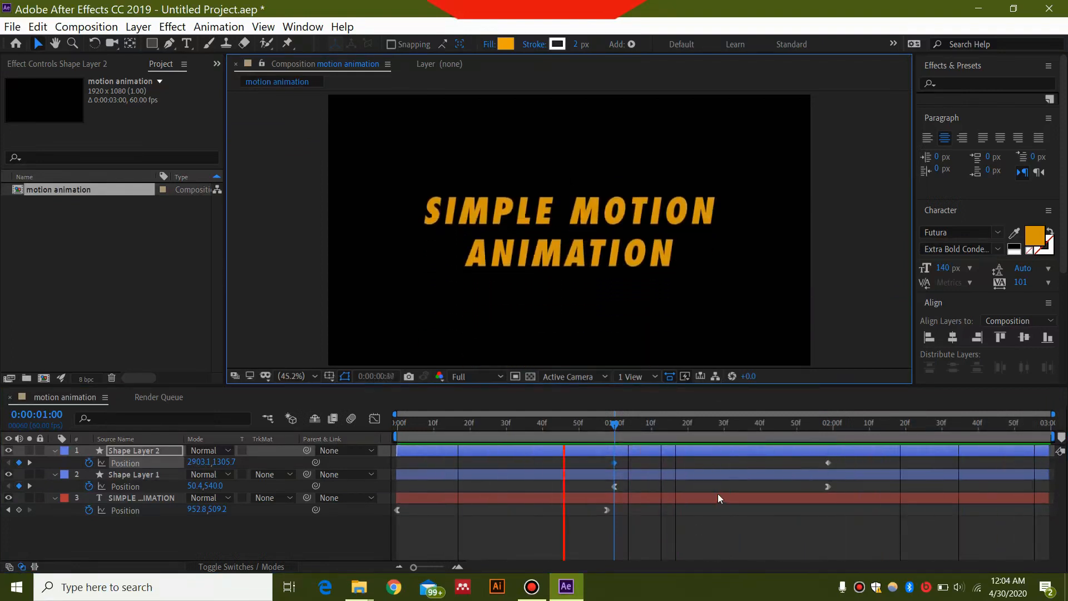
key("space")
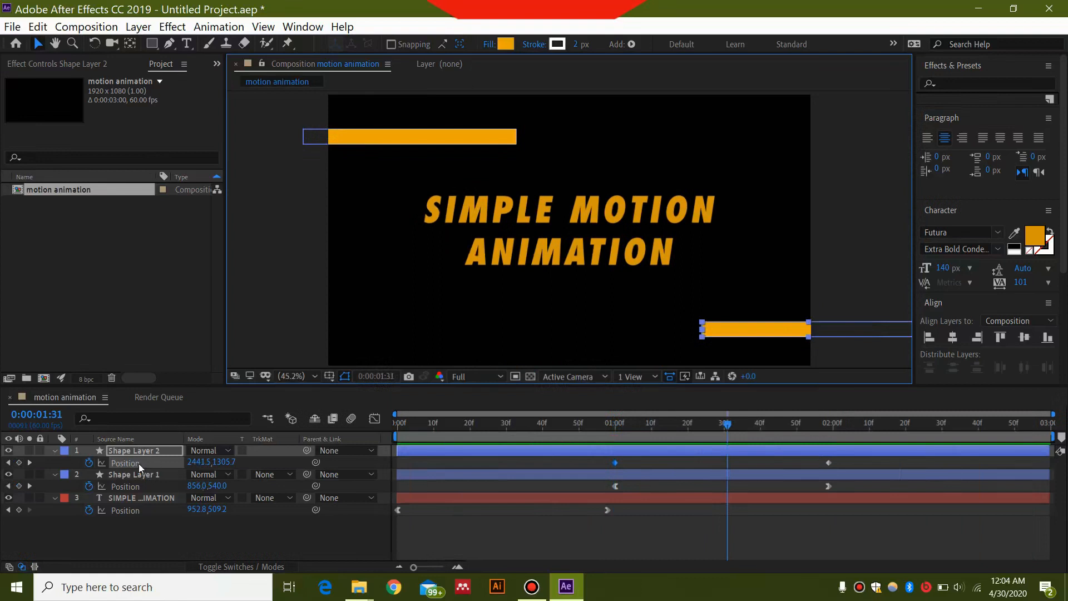
Step: Reshape the lower bar's Position speed graph to start and end at zero speed, peaking around 0:00:01:10 with a long ease-out, and preview it
left_click(374, 418)
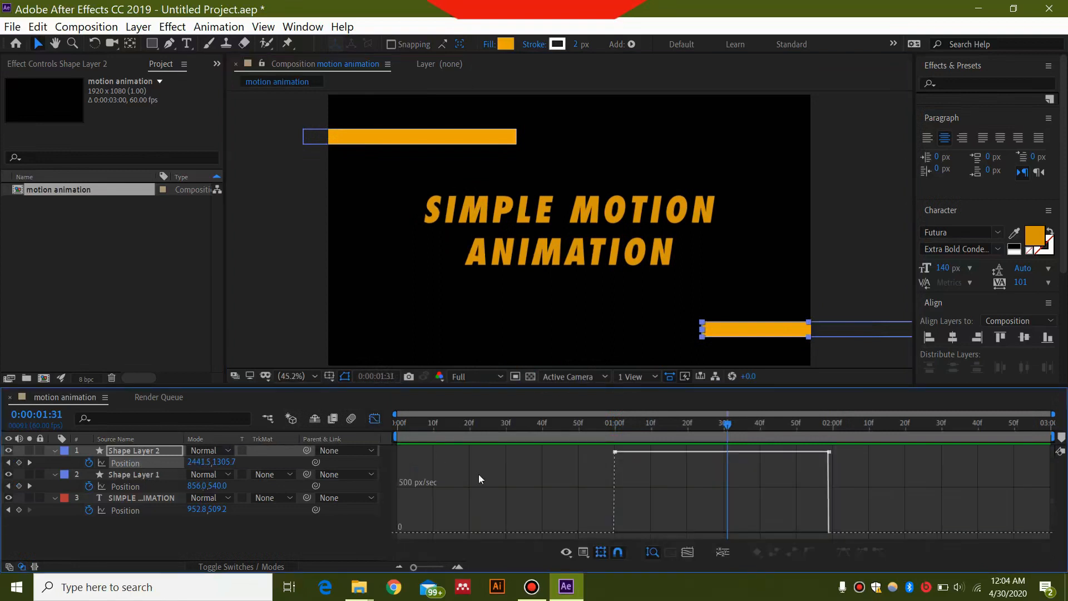
left_click_drag(614, 452, 616, 531)
left_click_drag(829, 462, 768, 533)
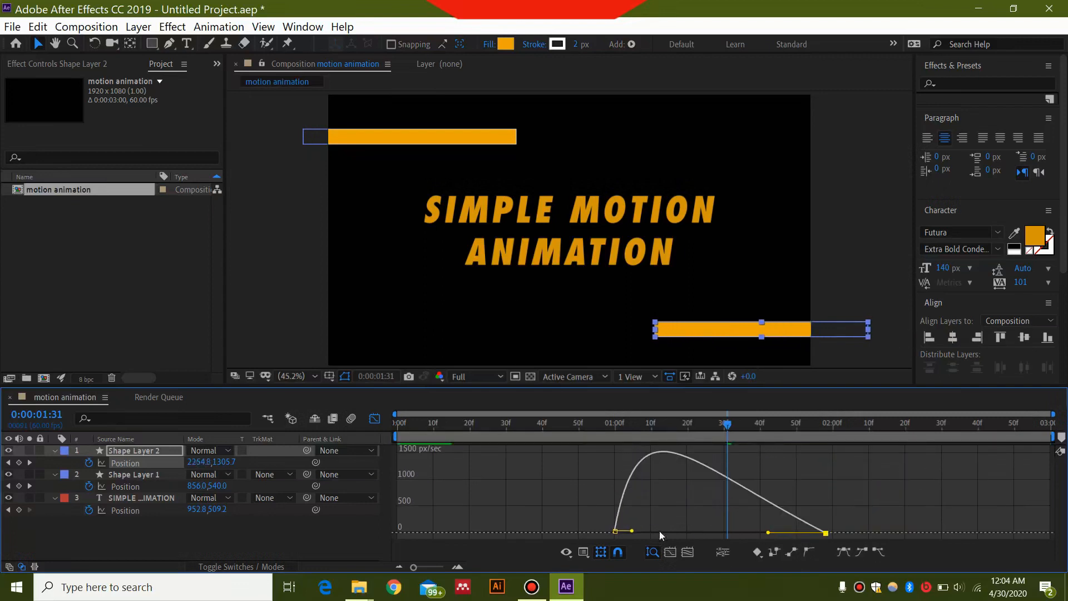
left_click_drag(633, 532, 638, 532)
left_click_drag(768, 533, 718, 534)
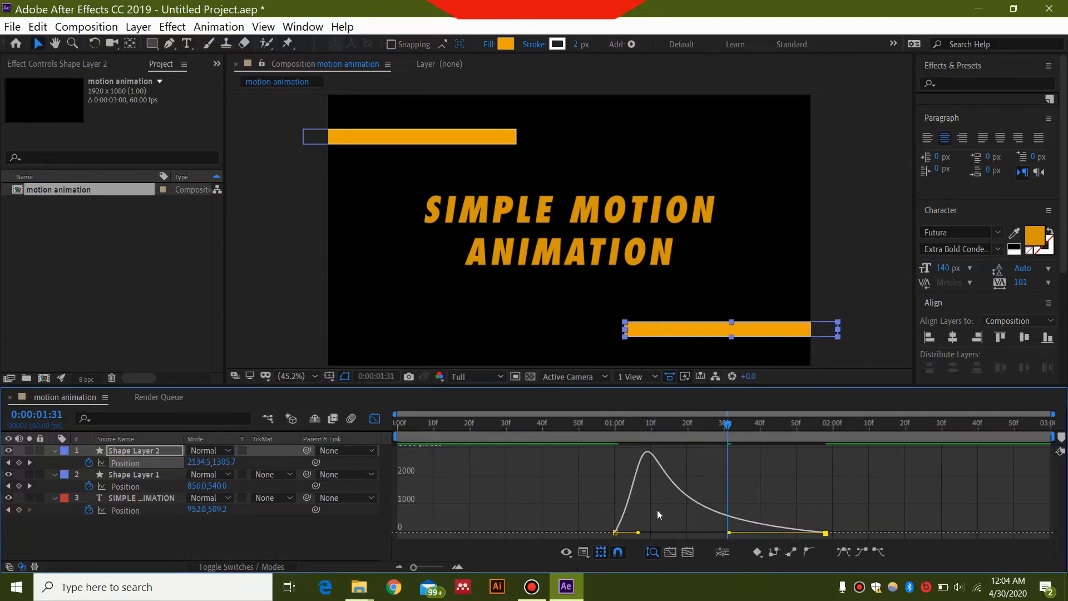
left_click_drag(638, 533, 643, 532)
left_click_drag(729, 533, 723, 533)
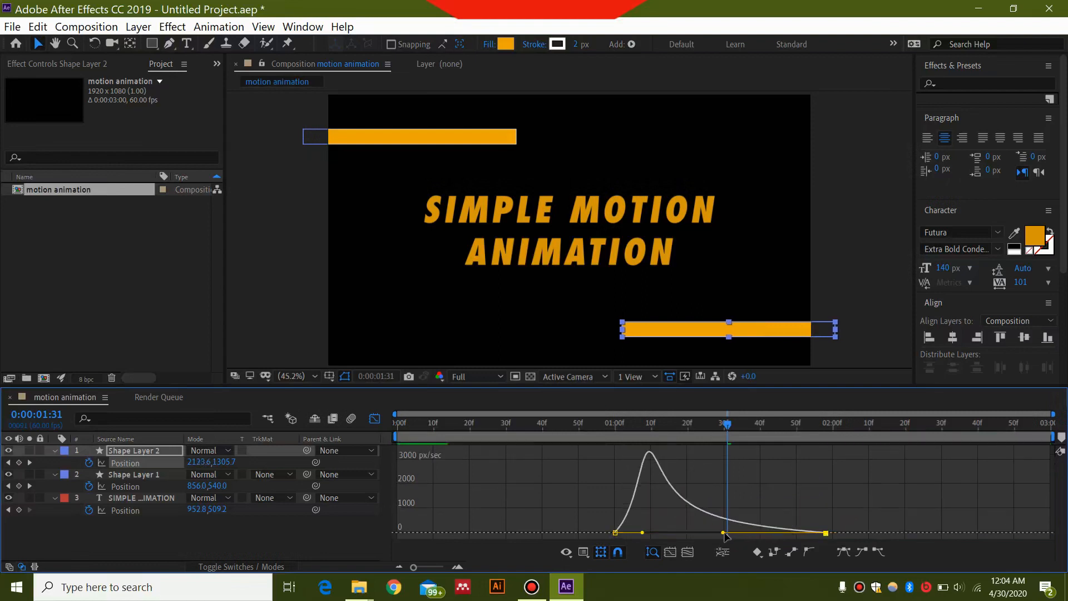
left_click(375, 420)
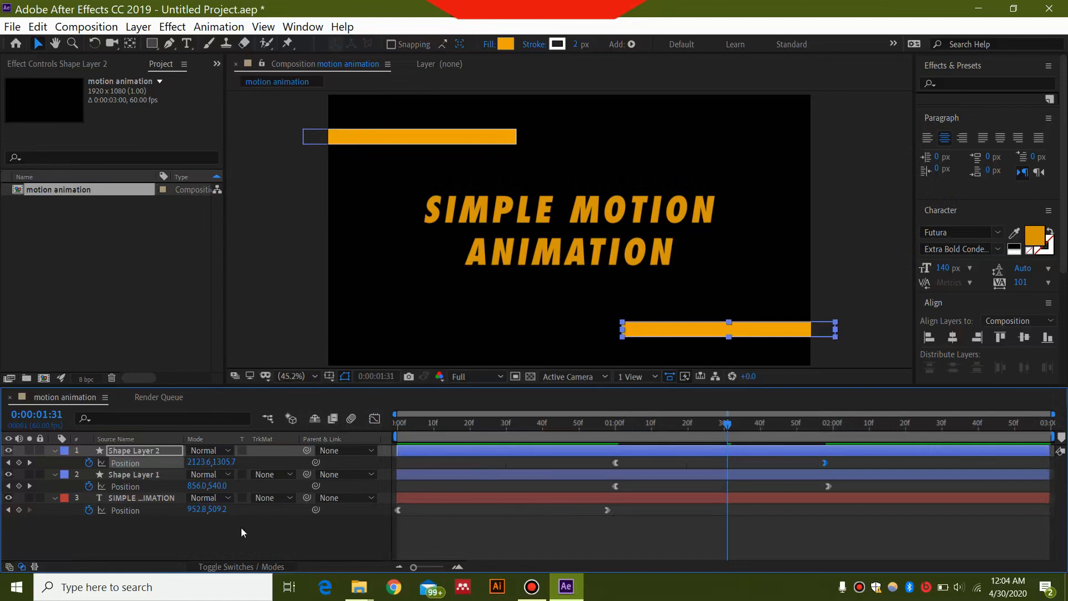
key("space")
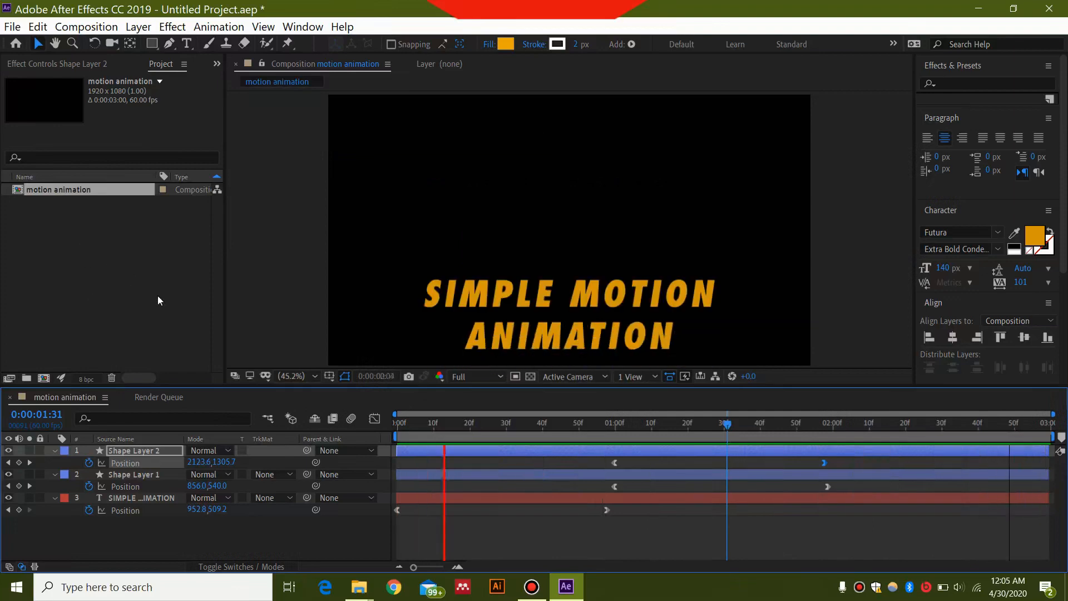
Step: Stop the preview and add the motion animation composition to the Render Queue for export
key("space")
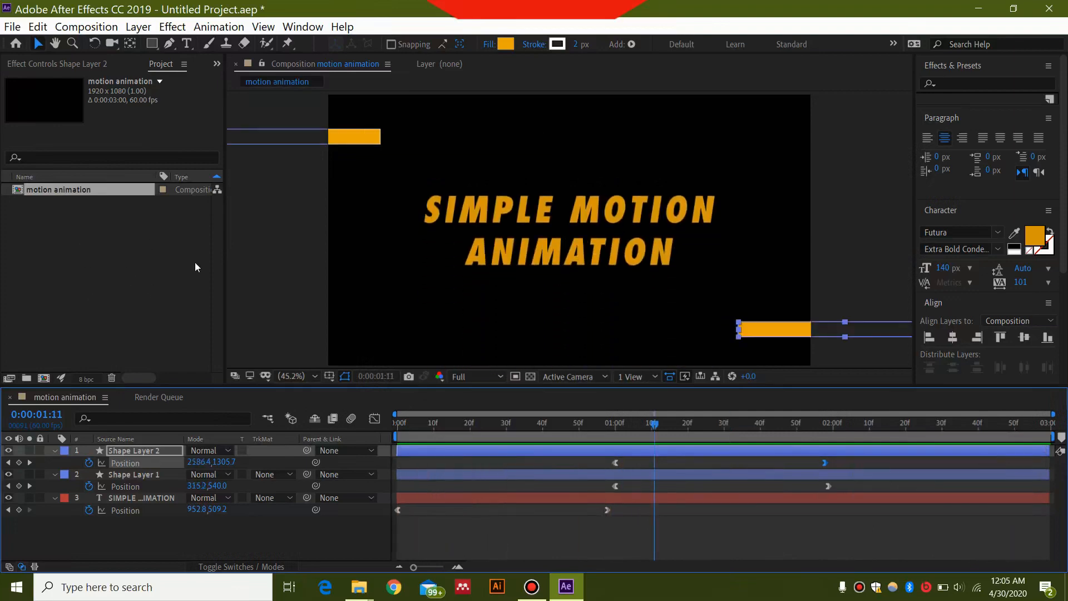
left_click(12, 26)
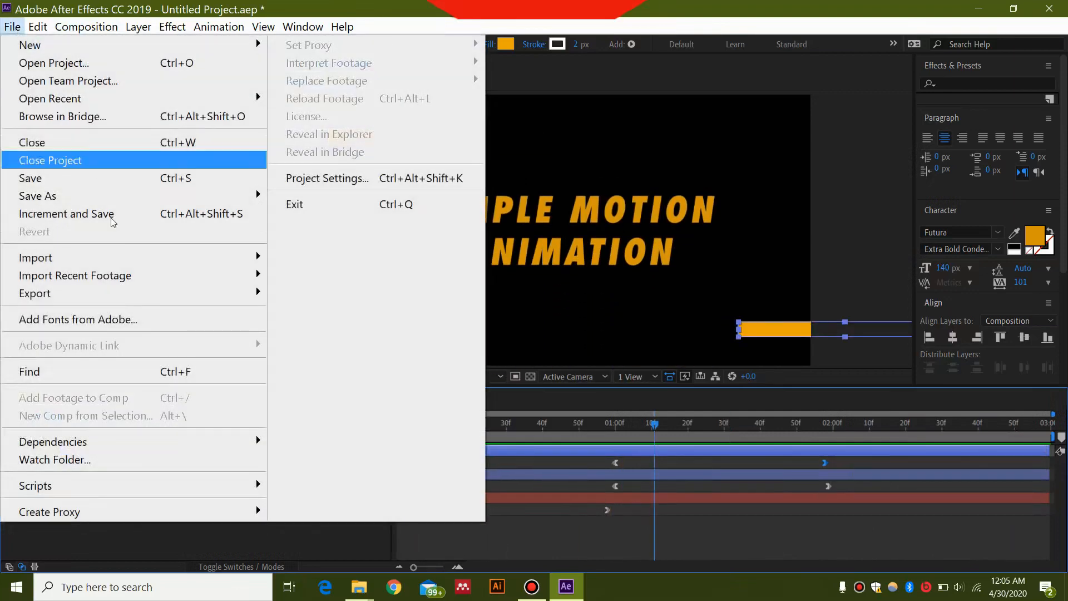
mouse_move(56, 293)
left_click(312, 309)
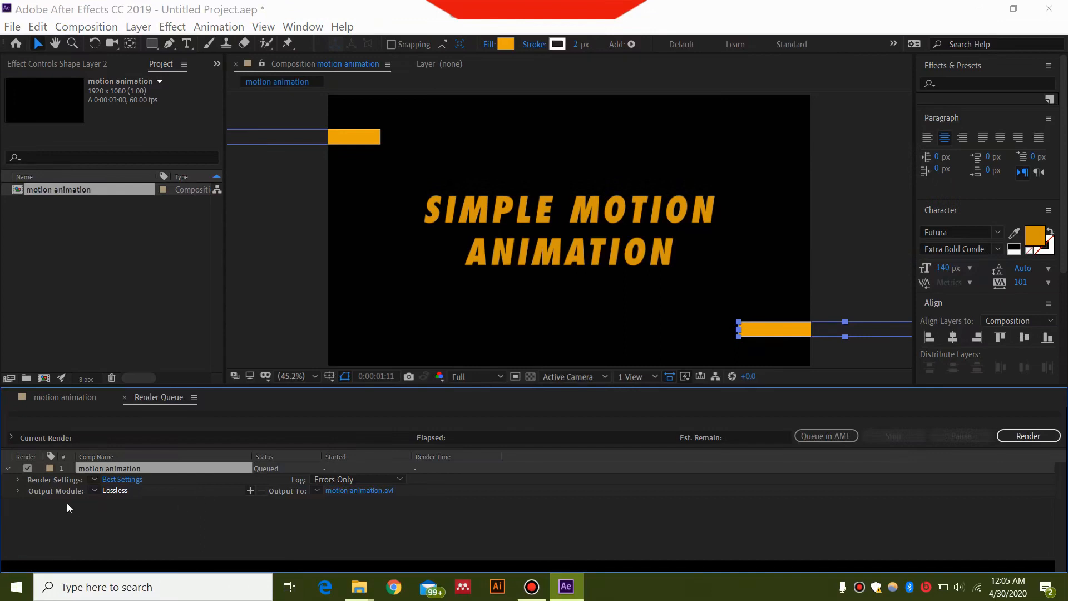
Step: Configure the queued item's output module to QuickTime format with audio output off
left_click(123, 491)
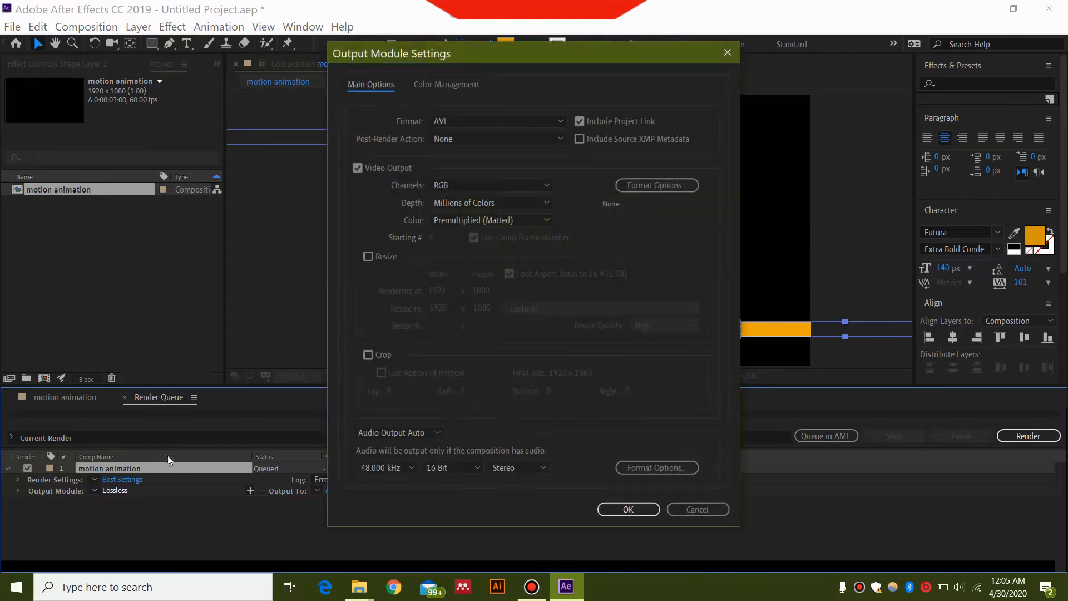
left_click(515, 119)
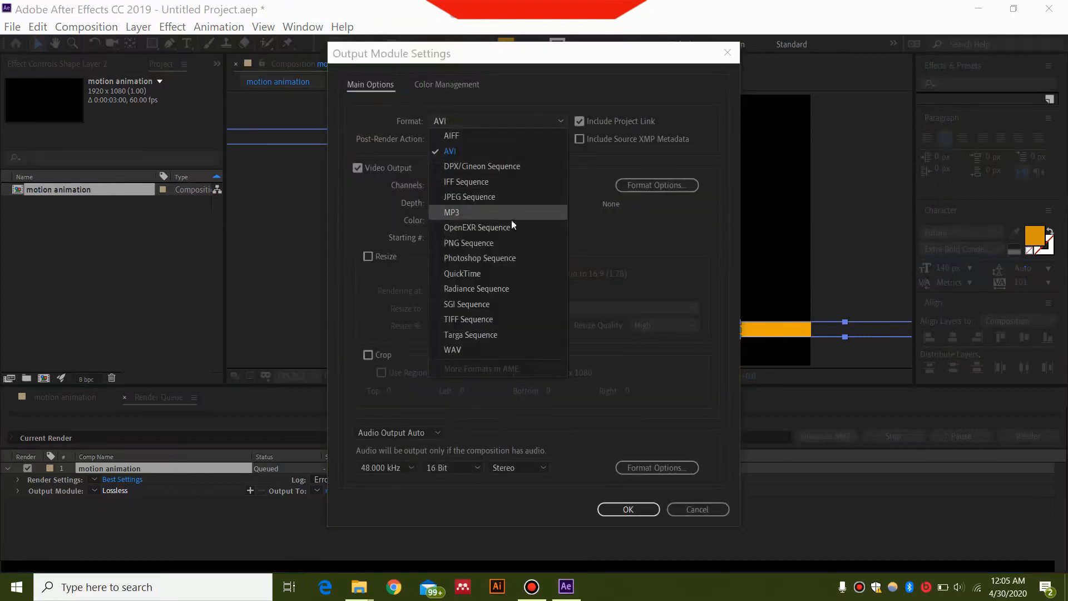
left_click(517, 275)
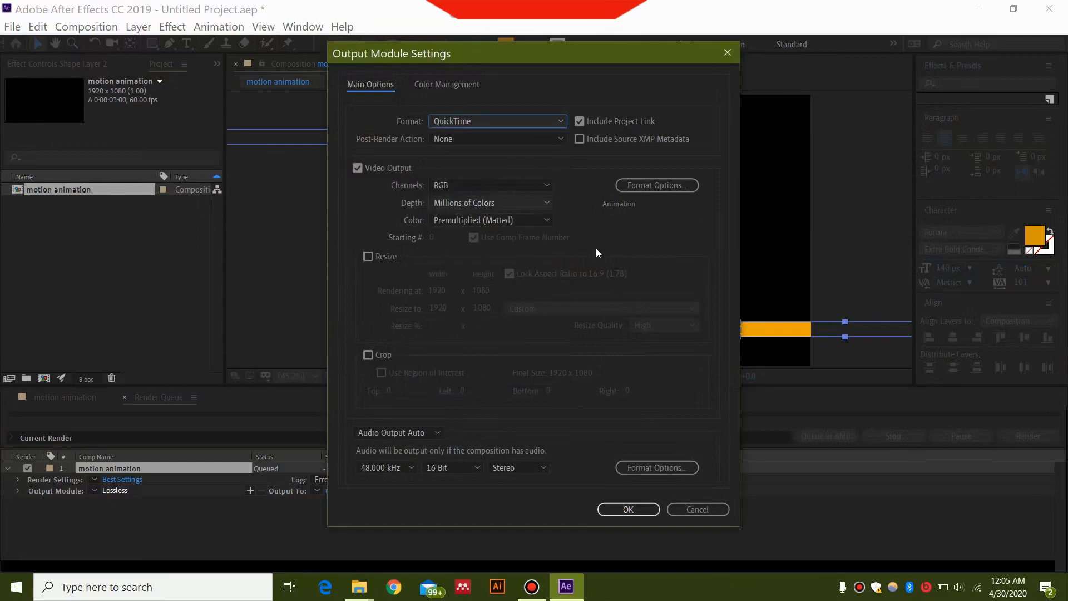
left_click(425, 434)
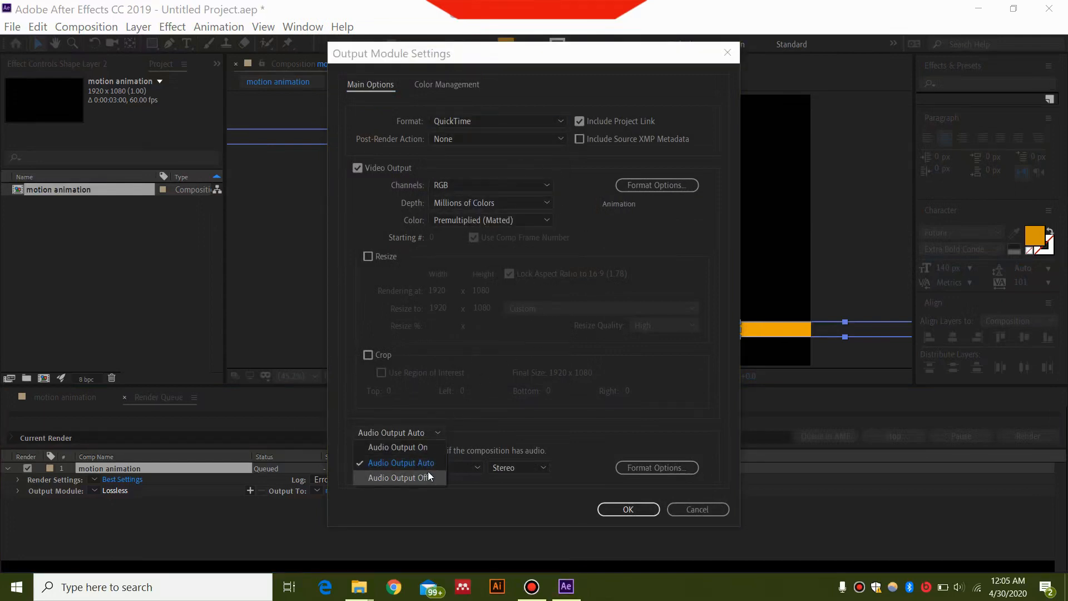
left_click(428, 472)
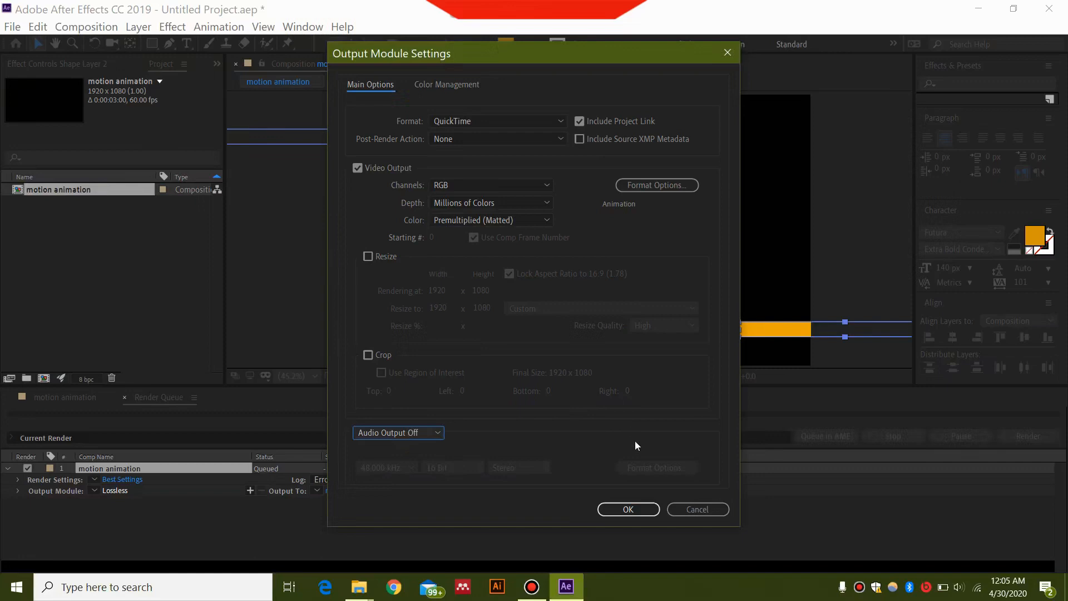
left_click(629, 508)
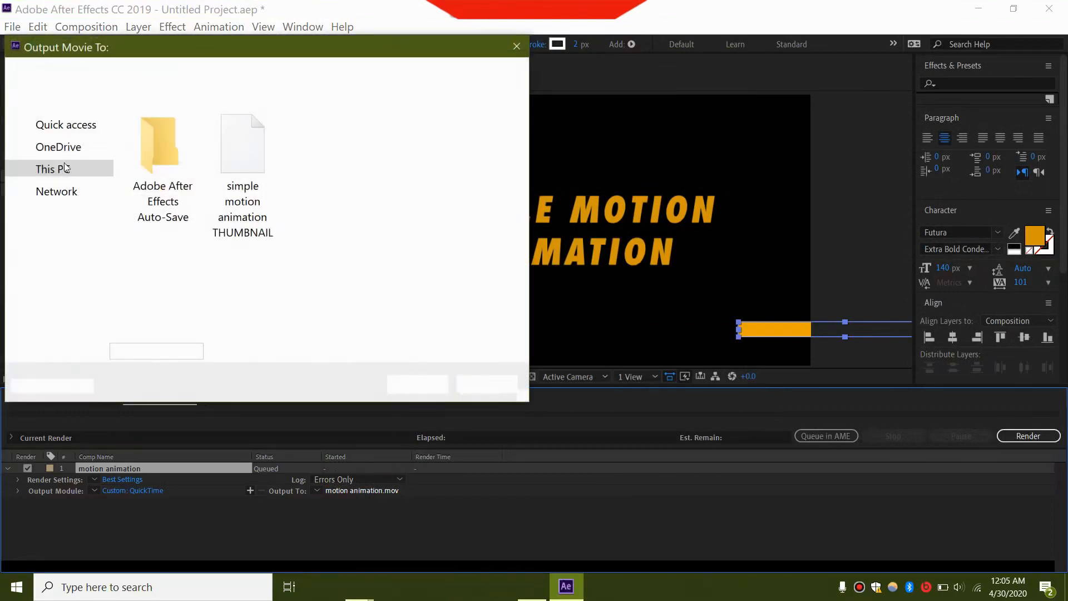
Step: Keep the output file motion animation.mov, render the queued composition, and play the finished movie in QuickTime Player
left_click(517, 47)
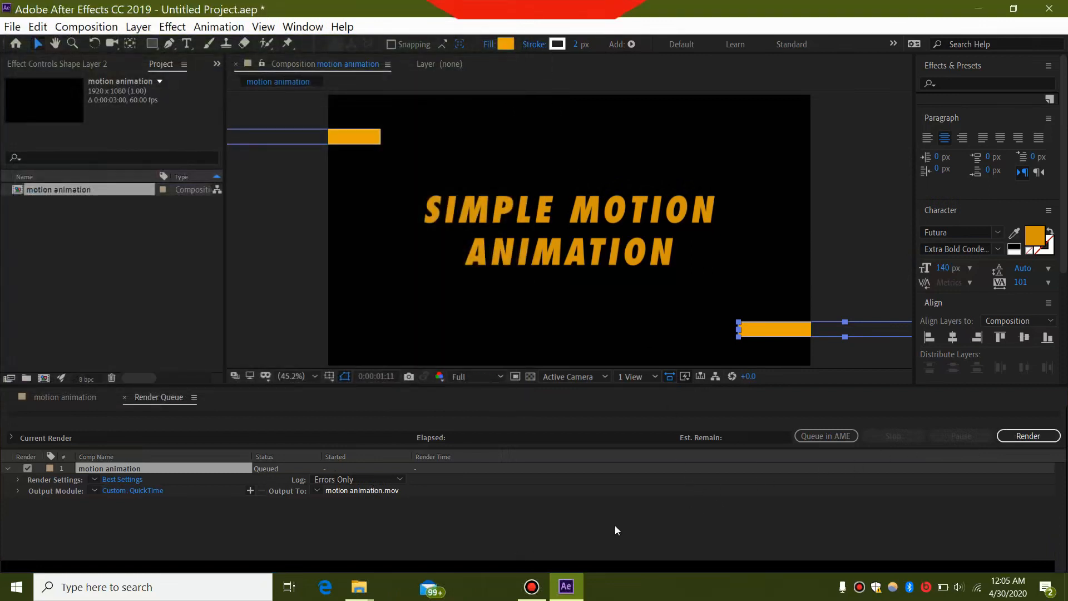
left_click(1019, 438)
left_click(1019, 438)
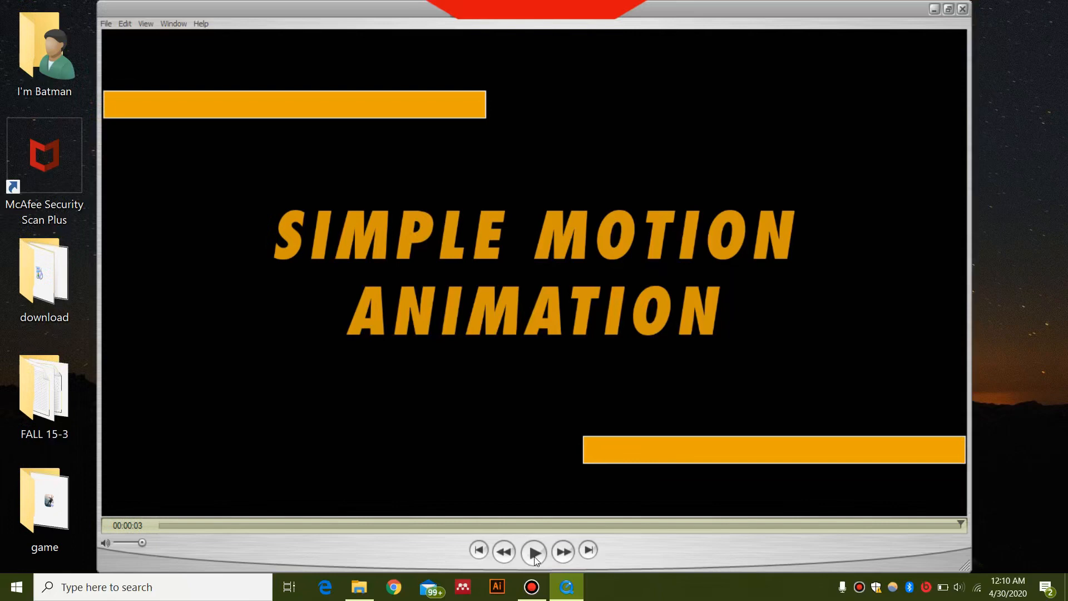
left_click(534, 556)
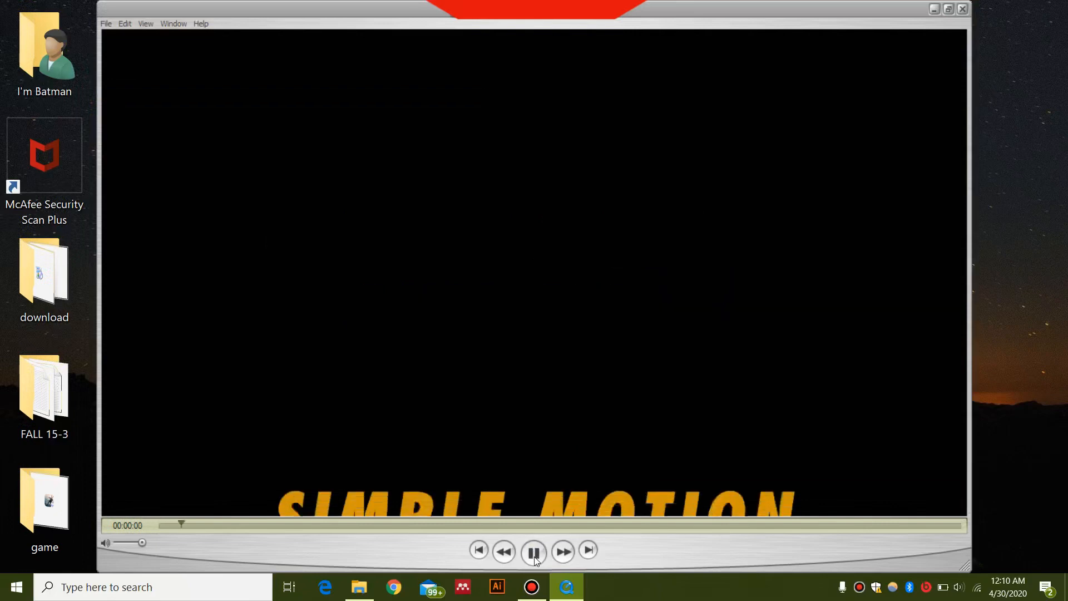